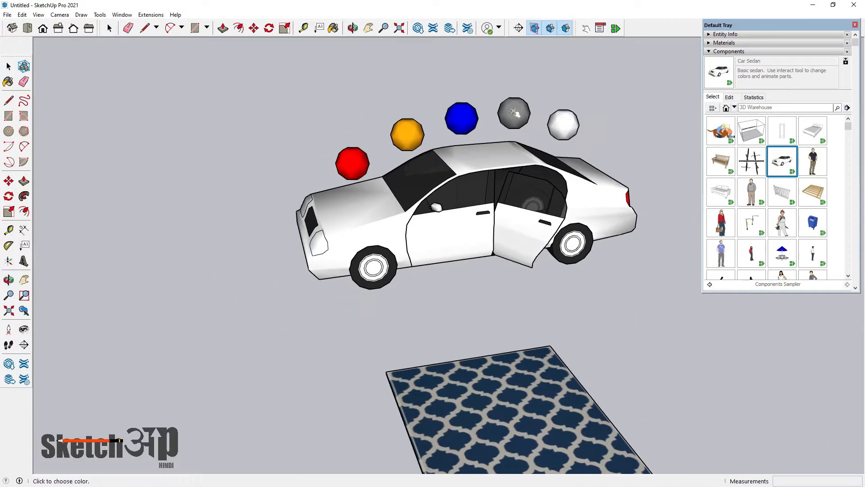
Recolour the sedan red, orange and finally blue with the Interact tool, and operate its front door on the opposite side
{"action": "left_click", "coordinate": [351, 160]}
{"action": "left_click", "coordinate": [450, 170]}
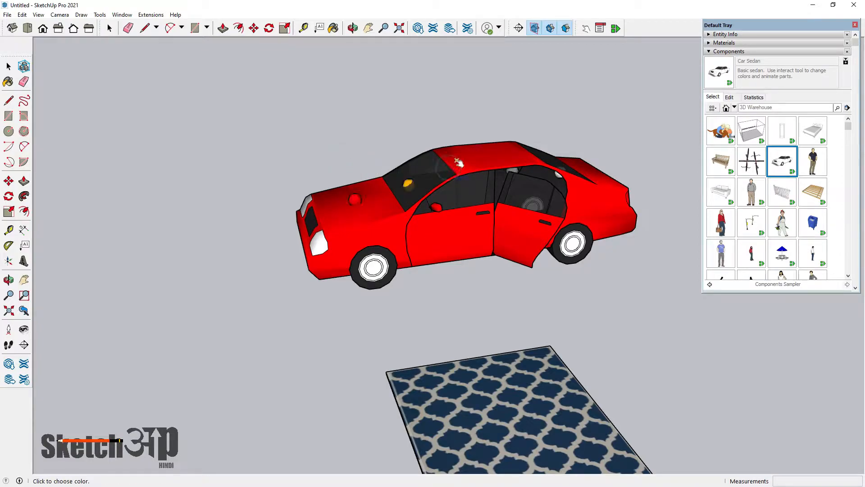
{"action": "left_click", "coordinate": [406, 136]}
{"action": "left_click", "coordinate": [477, 147]}
{"action": "left_click", "coordinate": [461, 133]}
{"action": "middle_click_drag", "start_coordinate": [456, 142], "coordinate": [379, 239]}
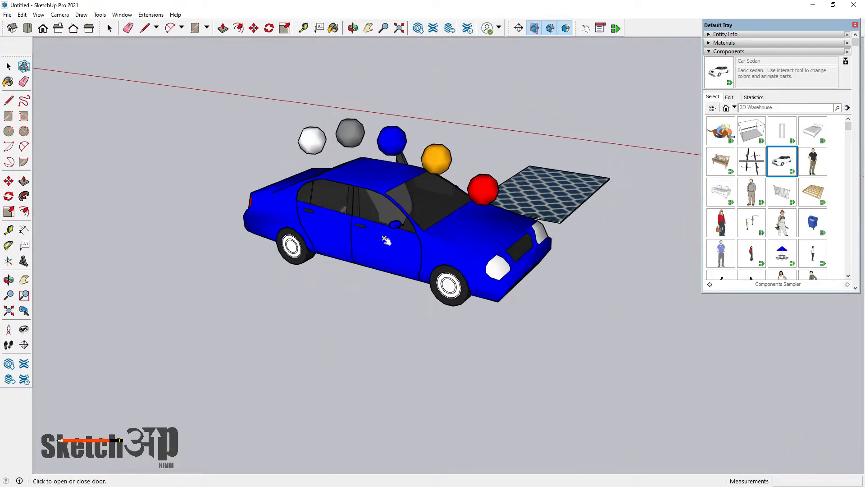
{"action": "left_click", "coordinate": [380, 239]}
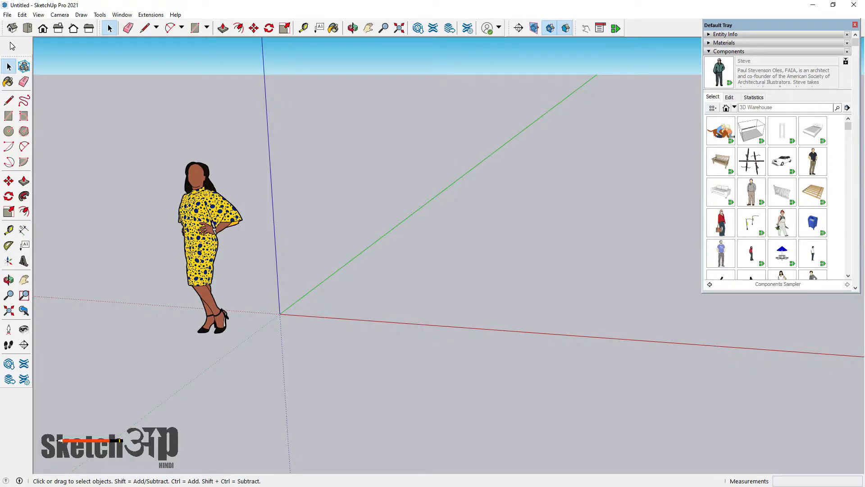
Start a file import and set the file type to All Supported Image Types
{"action": "left_click", "coordinate": [7, 15]}
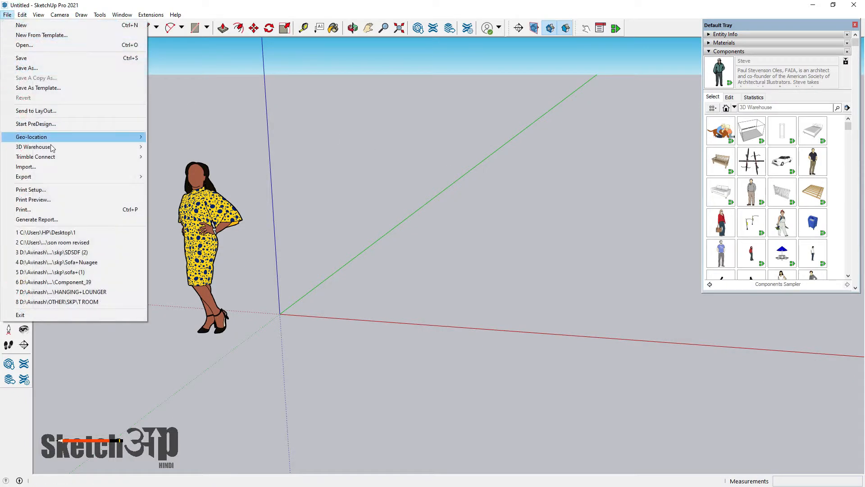
{"action": "left_click", "coordinate": [36, 169]}
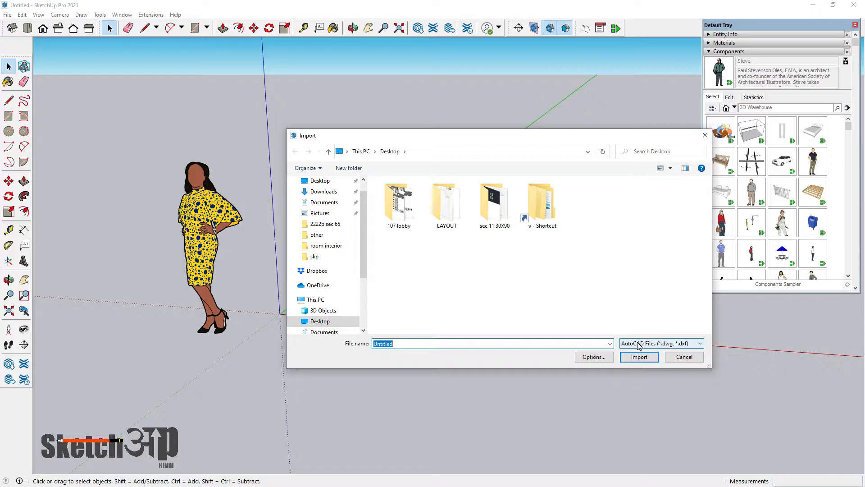
{"action": "left_click", "coordinate": [639, 344]}
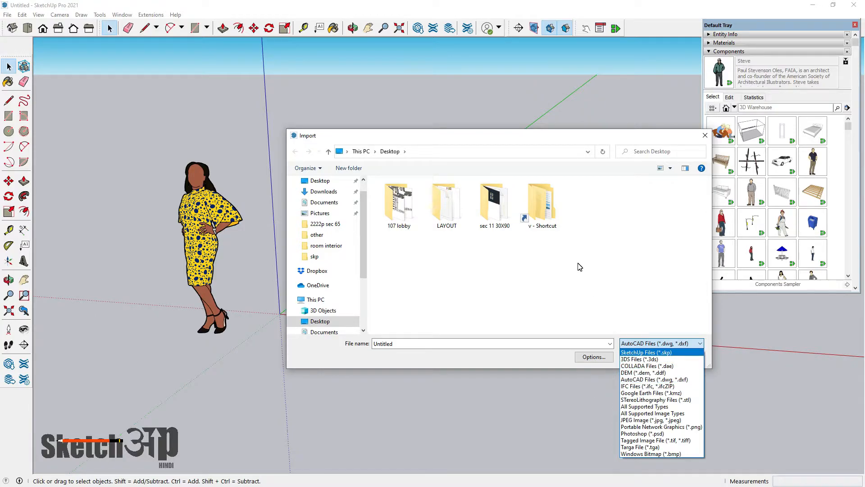
{"action": "left_click", "coordinate": [569, 405]}
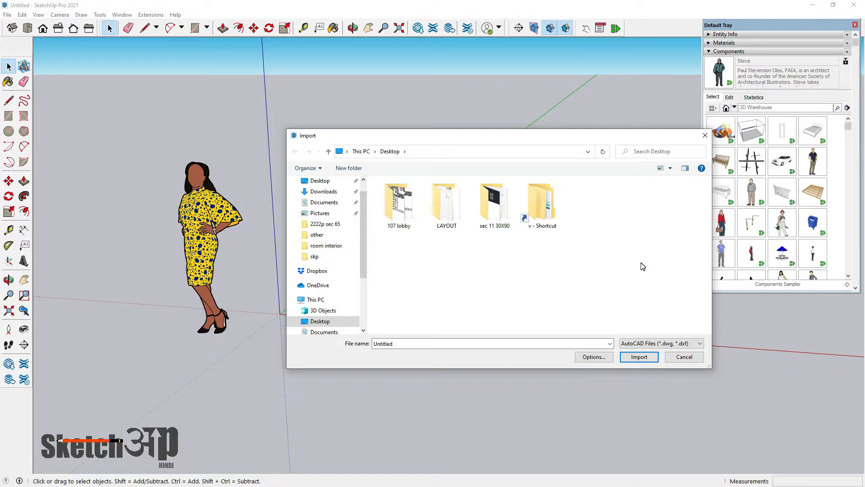
{"action": "left_click", "coordinate": [637, 343]}
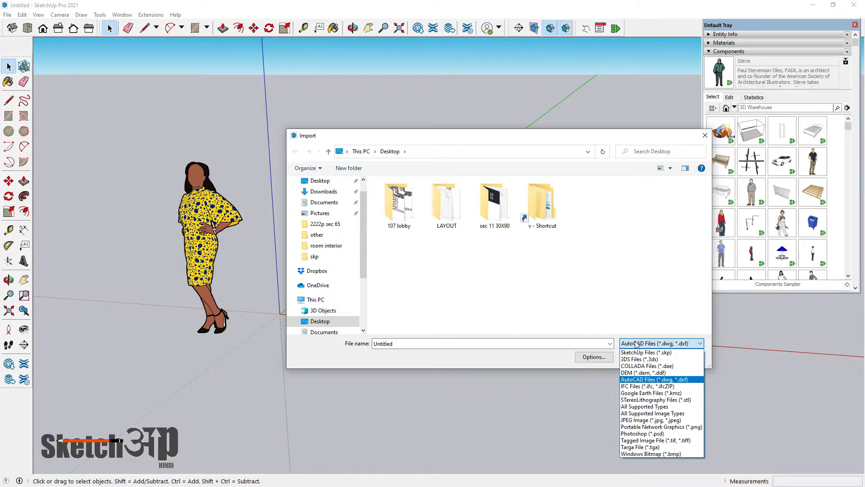
{"action": "left_click", "coordinate": [640, 414]}
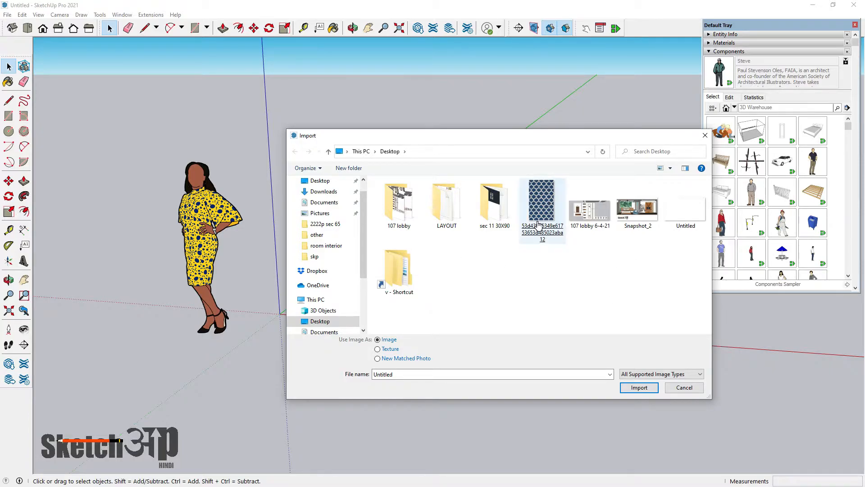
Import the blue trellis picture 53d439d5349e61753653d485023aba12 as an image and place it flat on the ground from the origin
{"action": "left_click", "coordinate": [540, 200]}
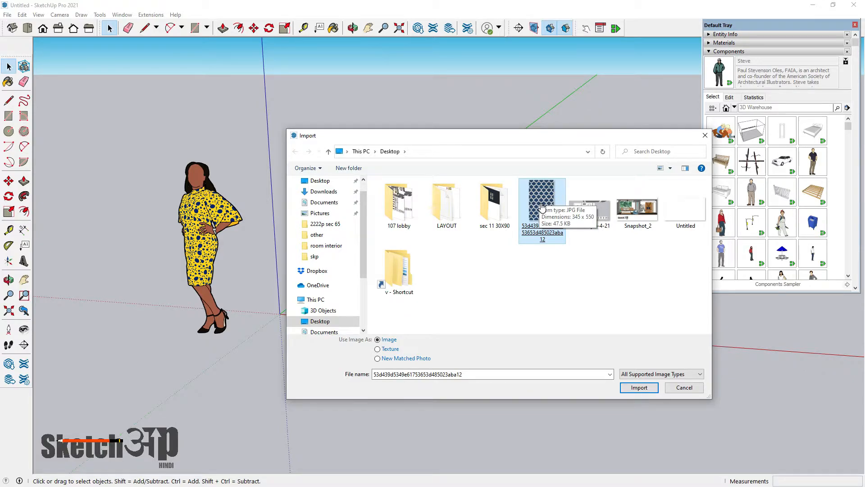
{"action": "double_click", "coordinate": [542, 206]}
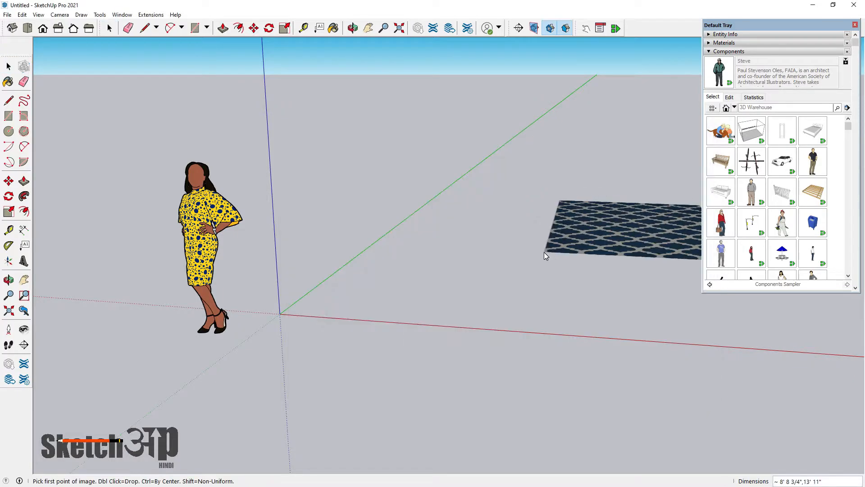
{"action": "left_click", "coordinate": [280, 314]}
{"action": "middle_click_drag", "start_coordinate": [479, 271], "coordinate": [502, 340]}
{"action": "scroll", "coordinate": [502, 329], "scroll_direction": "down", "scroll_amount": 4}
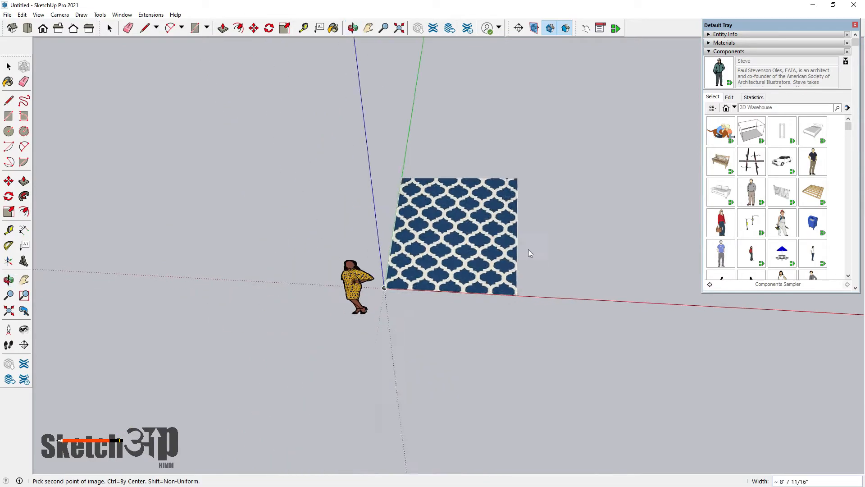
{"action": "scroll", "coordinate": [553, 265], "scroll_direction": "down", "scroll_amount": 5}
{"action": "scroll", "coordinate": [624, 137], "scroll_direction": "up", "scroll_amount": 3}
{"action": "middle_click_drag", "start_coordinate": [610, 243], "coordinate": [583, 345]}
{"action": "scroll", "coordinate": [574, 323], "scroll_direction": "down", "scroll_amount": 5}
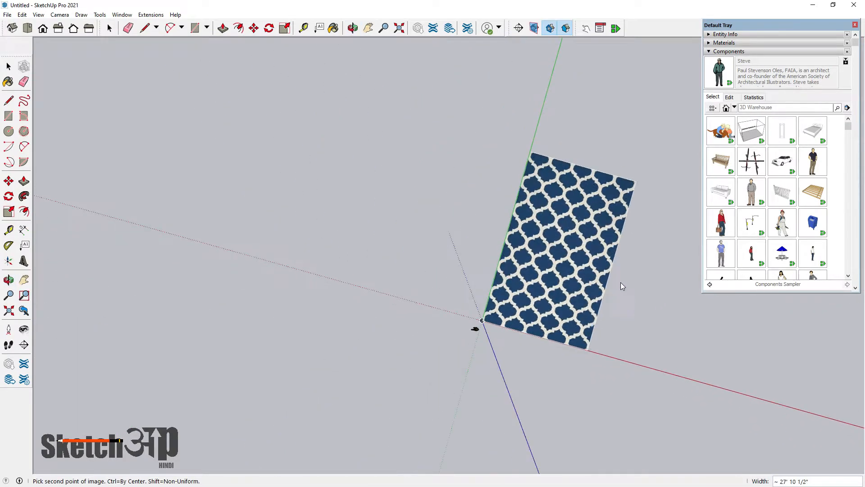
{"action": "left_click", "coordinate": [638, 274]}
{"action": "left_click", "coordinate": [154, 129]}
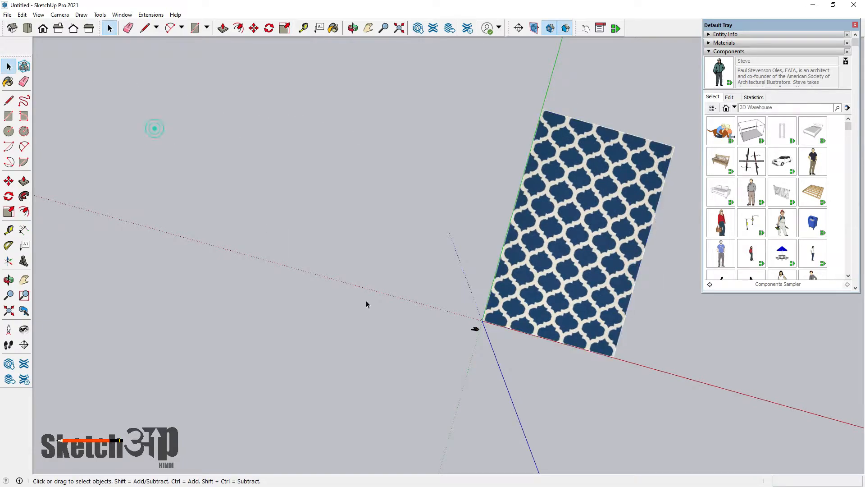
Select the placed trellis image and examine it from several angles and distances
{"action": "middle_click_drag", "start_coordinate": [342, 284], "coordinate": [403, 68]}
{"action": "scroll", "coordinate": [550, 276], "scroll_direction": "up", "scroll_amount": 3}
{"action": "scroll", "coordinate": [550, 273], "scroll_direction": "up", "scroll_amount": 4}
{"action": "middle_click_drag", "start_coordinate": [551, 284], "coordinate": [552, 363]}
{"action": "left_click", "coordinate": [434, 194]}
{"action": "scroll", "coordinate": [408, 216], "scroll_direction": "down", "scroll_amount": 3}
{"action": "middle_click_drag", "start_coordinate": [419, 219], "coordinate": [305, 74]}
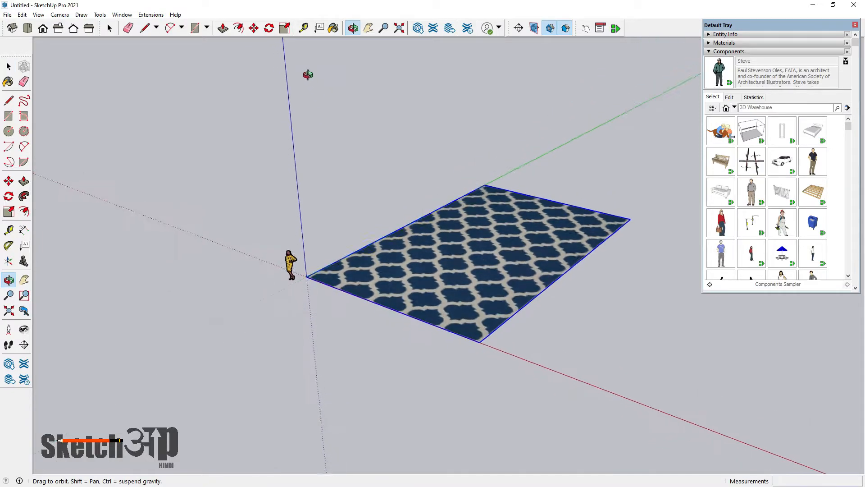
{"action": "scroll", "coordinate": [518, 305], "scroll_direction": "up", "scroll_amount": 2}
{"action": "scroll", "coordinate": [504, 263], "scroll_direction": "up", "scroll_amount": 3}
{"action": "middle_click_drag", "start_coordinate": [504, 264], "coordinate": [470, 263]}
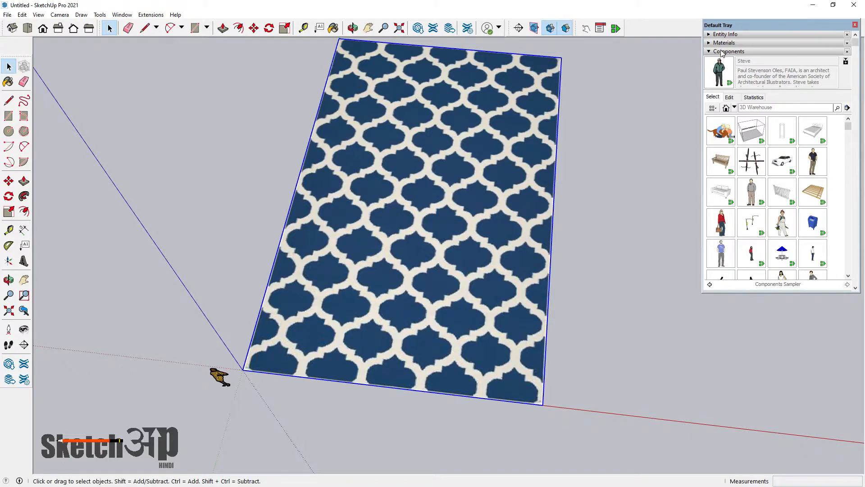
Create a new material that uses the desktop picture 53d439d5349e61753653d485023aba12 as its texture
{"action": "left_click", "coordinate": [710, 43]}
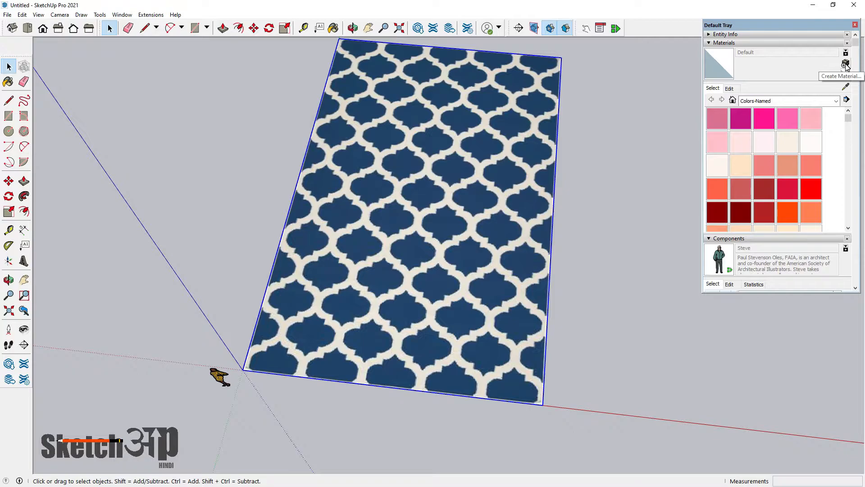
{"action": "left_click", "coordinate": [846, 64]}
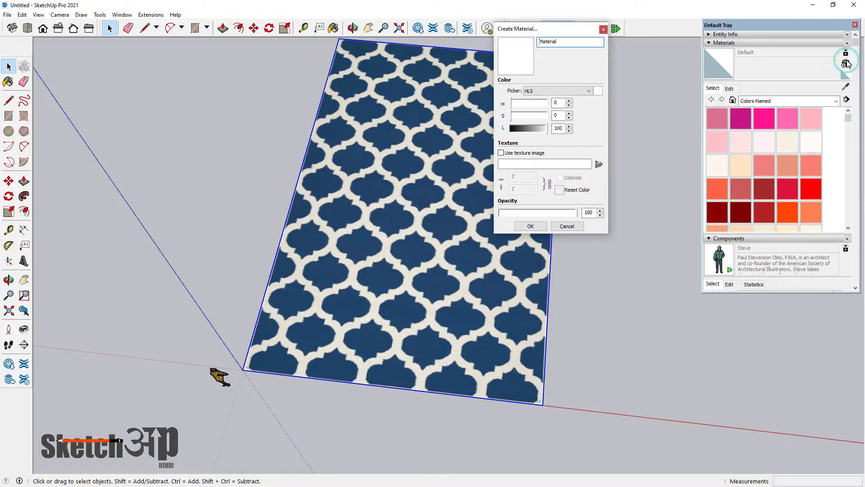
{"action": "left_click", "coordinate": [599, 164]}
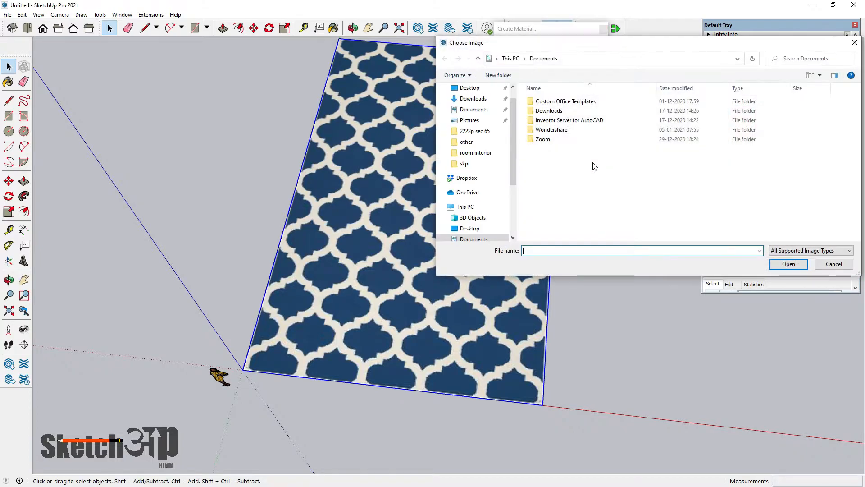
{"action": "scroll", "coordinate": [469, 94], "scroll_direction": "up", "scroll_amount": 1}
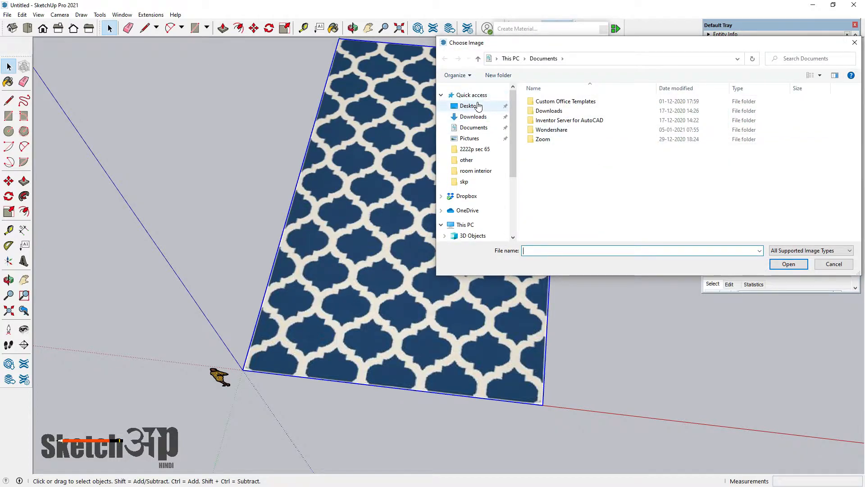
{"action": "left_click", "coordinate": [478, 106]}
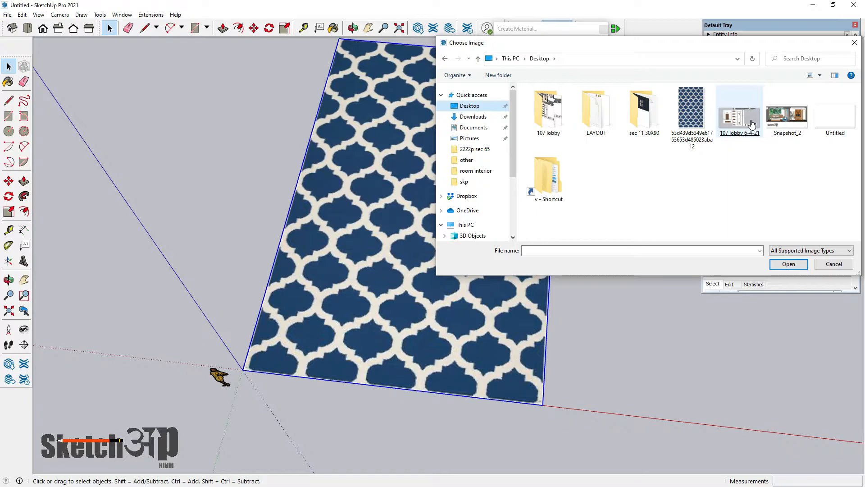
{"action": "double_click", "coordinate": [699, 110]}
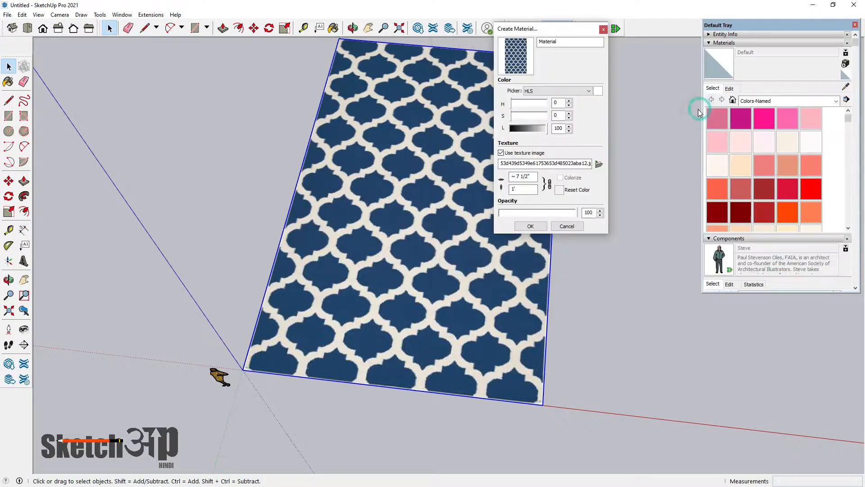
{"action": "left_click", "coordinate": [537, 227]}
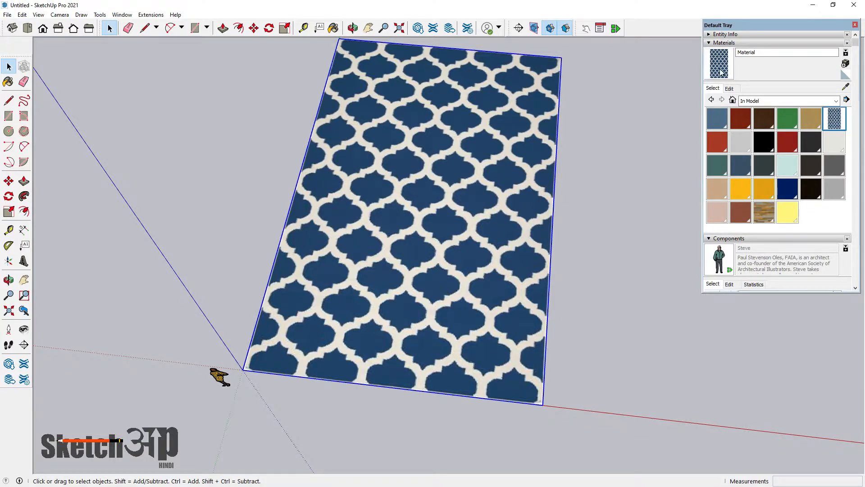
Draw a ground rectangle of about 40' 3" by 28' beside the placed trellis image
{"action": "left_click", "coordinate": [9, 116]}
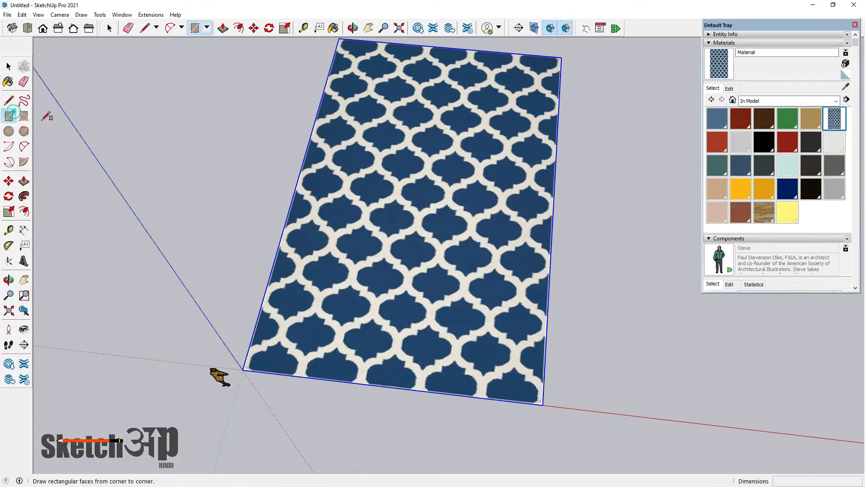
{"action": "scroll", "coordinate": [340, 197], "scroll_direction": "down", "scroll_amount": 3}
{"action": "left_click", "coordinate": [500, 221]}
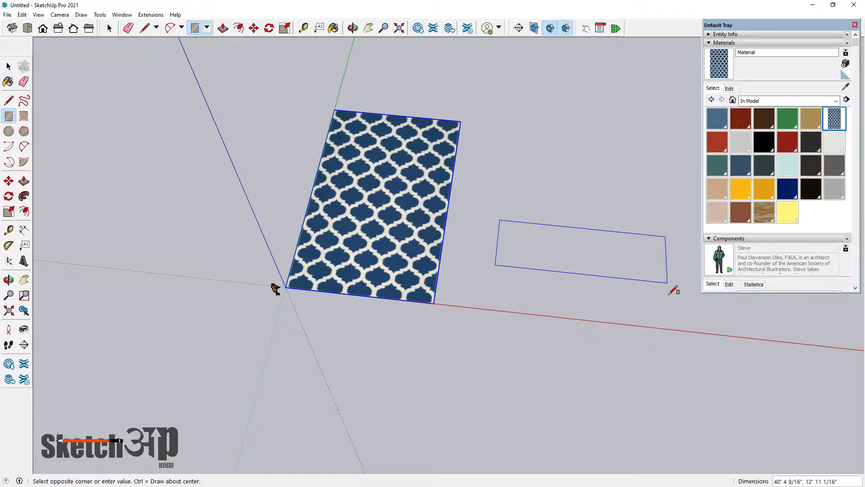
{"action": "left_click", "coordinate": [671, 340]}
{"action": "key", "text": "space"}
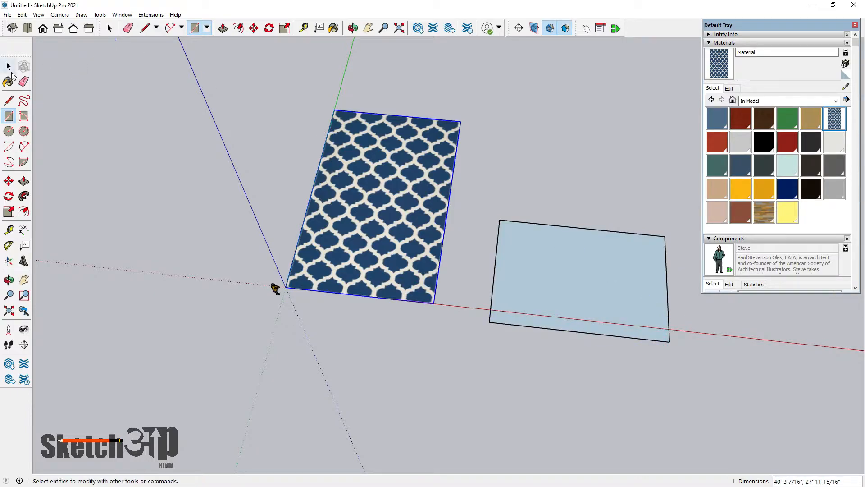
{"action": "left_click", "coordinate": [156, 109]}
Paint the rectangle with the new trellis material
{"action": "middle_click_drag", "start_coordinate": [212, 108], "coordinate": [293, 181]}
{"action": "scroll", "coordinate": [550, 235], "scroll_direction": "up", "scroll_amount": 3}
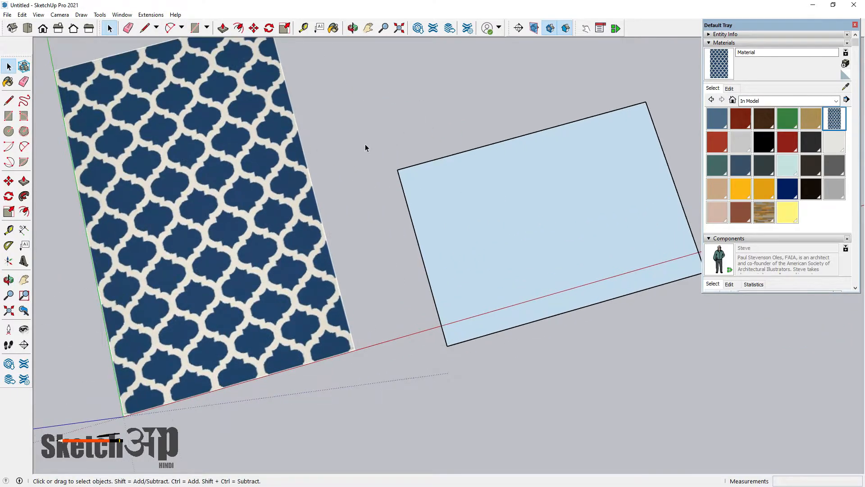
{"action": "left_click", "coordinate": [719, 78]}
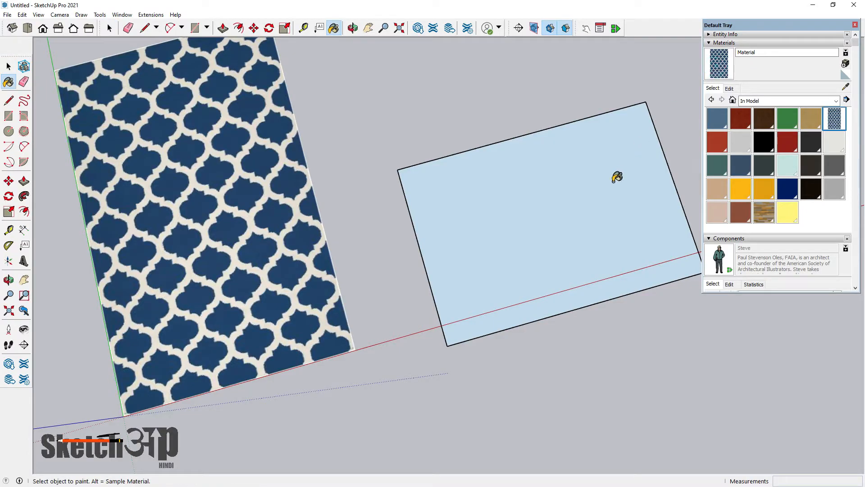
{"action": "left_click", "coordinate": [615, 180]}
Open the trellis material for editing and set its texture height to 10' with the aspect ratio locked
{"action": "scroll", "coordinate": [623, 233], "scroll_direction": "up", "scroll_amount": 10}
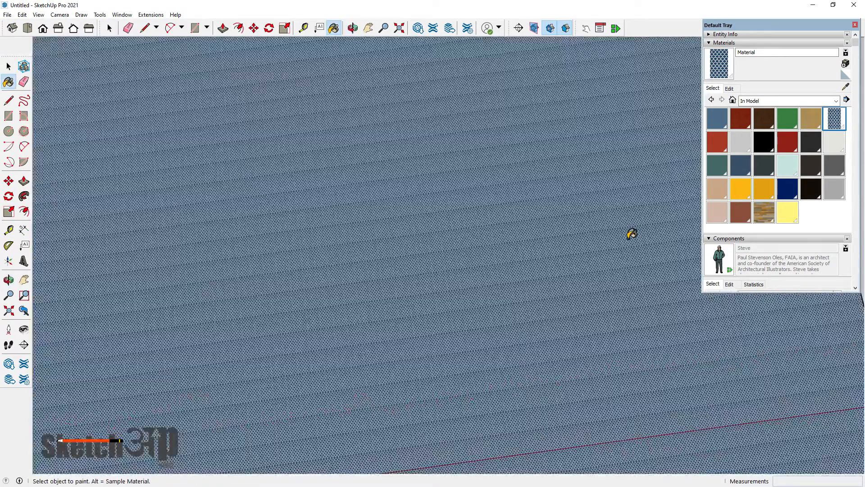
{"action": "scroll", "coordinate": [625, 227], "scroll_direction": "up", "scroll_amount": 6}
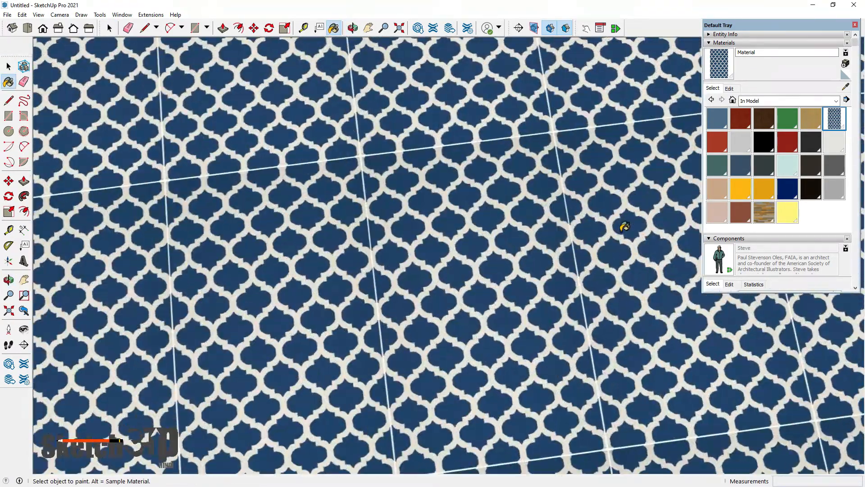
{"action": "scroll", "coordinate": [514, 146], "scroll_direction": "down", "scroll_amount": 5}
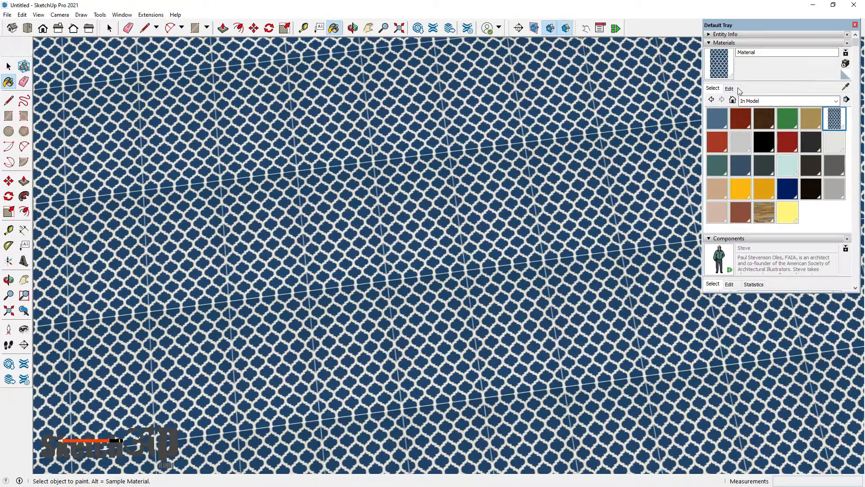
{"action": "left_click", "coordinate": [730, 89]}
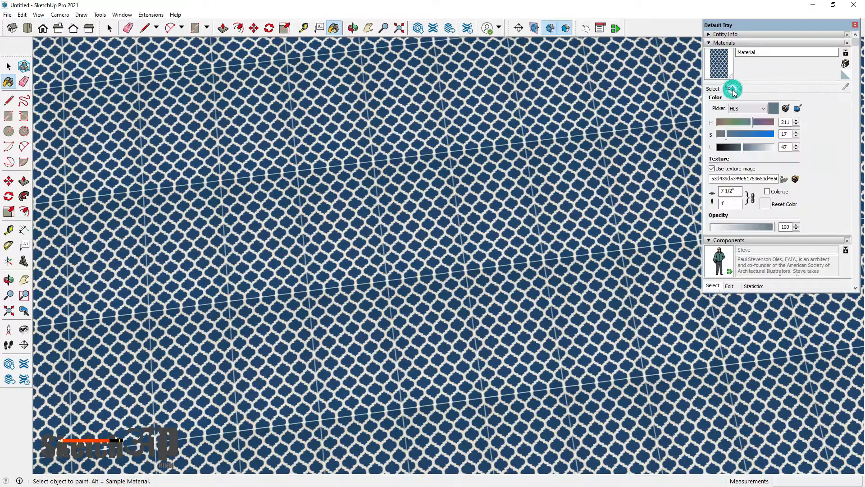
{"action": "left_click", "coordinate": [737, 191]}
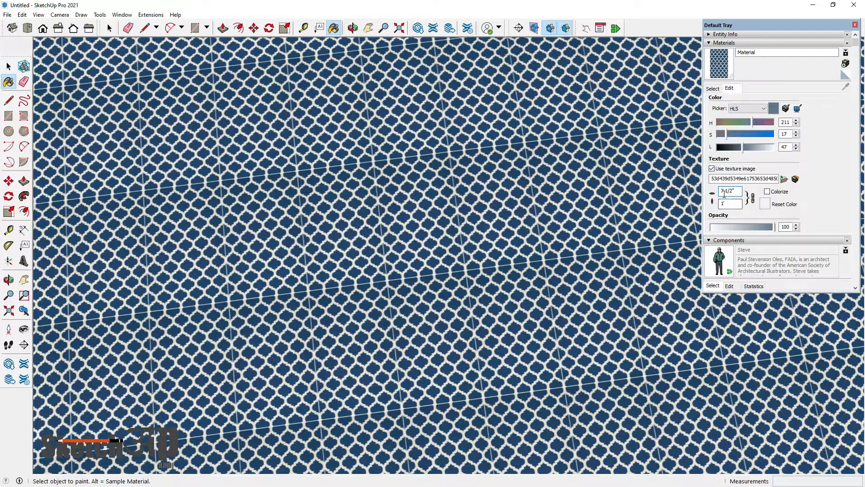
{"action": "scroll", "coordinate": [455, 151], "scroll_direction": "up", "scroll_amount": 3}
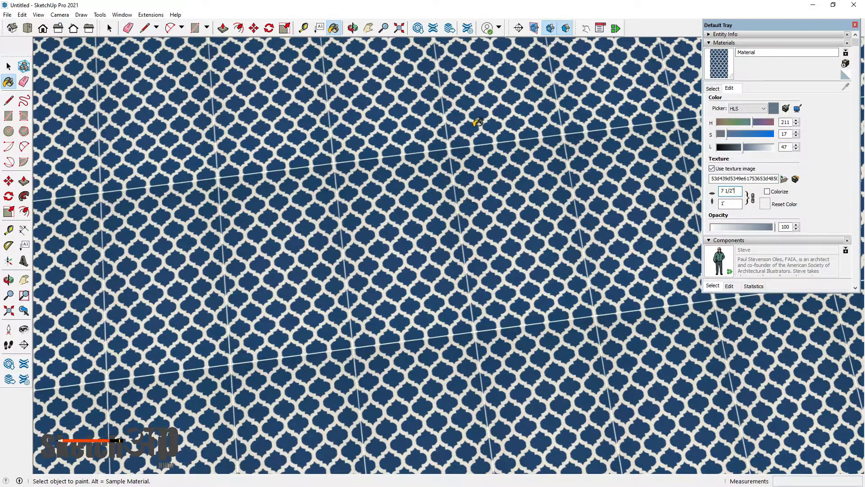
{"action": "left_click", "coordinate": [735, 191]}
{"action": "left_click", "coordinate": [736, 205]}
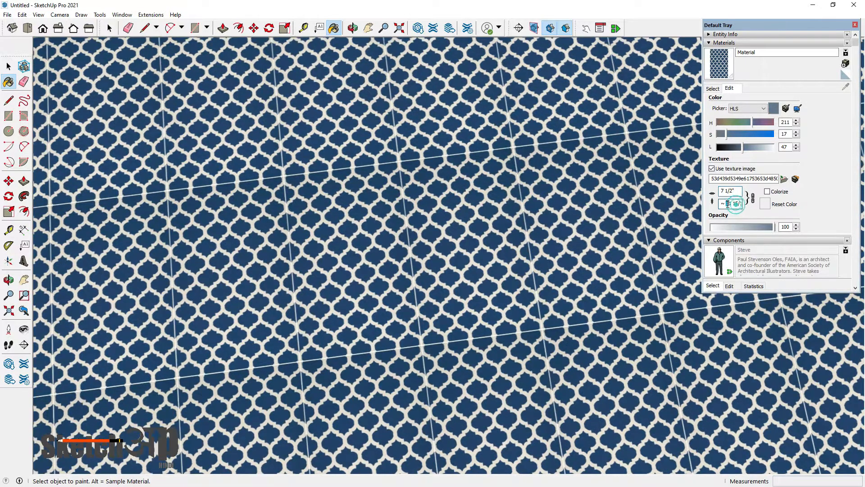
{"action": "left_click_drag", "start_coordinate": [726, 206], "coordinate": [750, 209]}
{"action": "type", "text": "10'"}
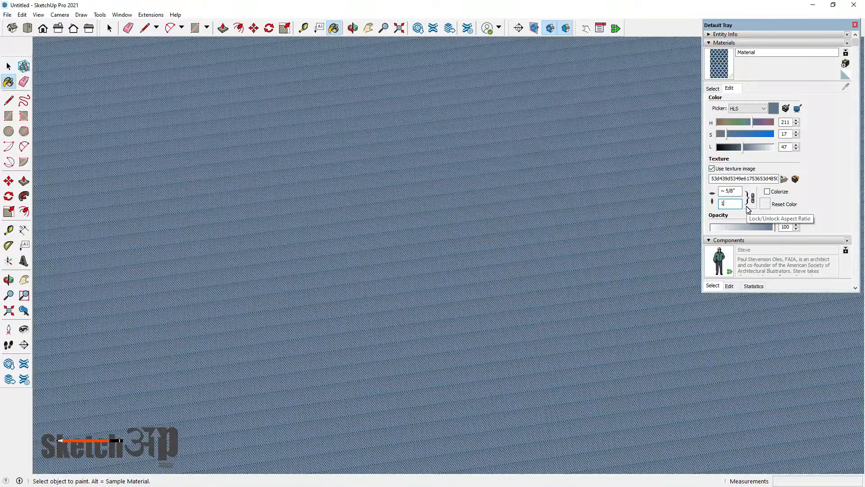
Move the painted rectangle's far edge about 4' 3" inward along the green axis to the nearest texture seam
{"action": "scroll", "coordinate": [500, 197], "scroll_direction": "down", "scroll_amount": 3}
{"action": "scroll", "coordinate": [499, 197], "scroll_direction": "down", "scroll_amount": 8}
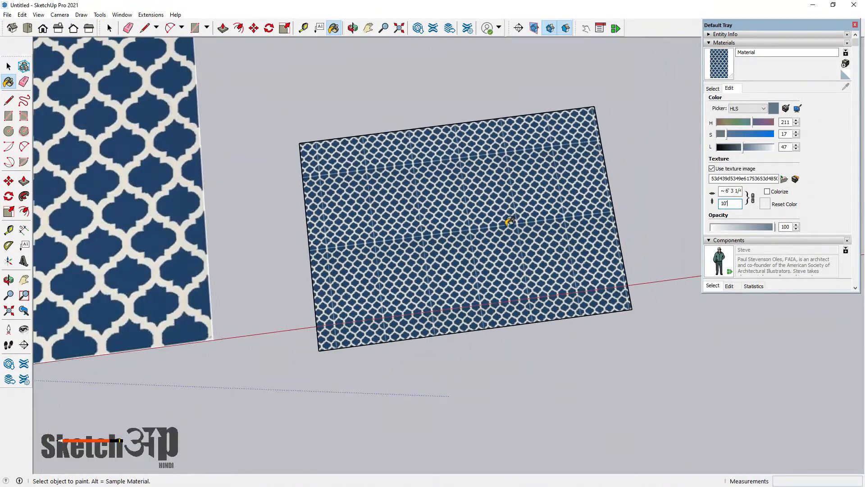
{"action": "scroll", "coordinate": [518, 222], "scroll_direction": "up", "scroll_amount": 2}
{"action": "middle_click_drag", "start_coordinate": [538, 227], "coordinate": [509, 241]}
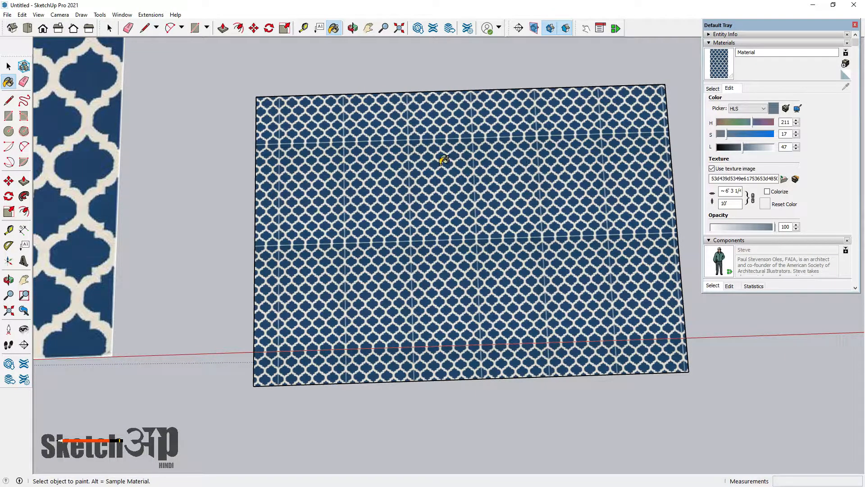
{"action": "left_click", "coordinate": [9, 181]}
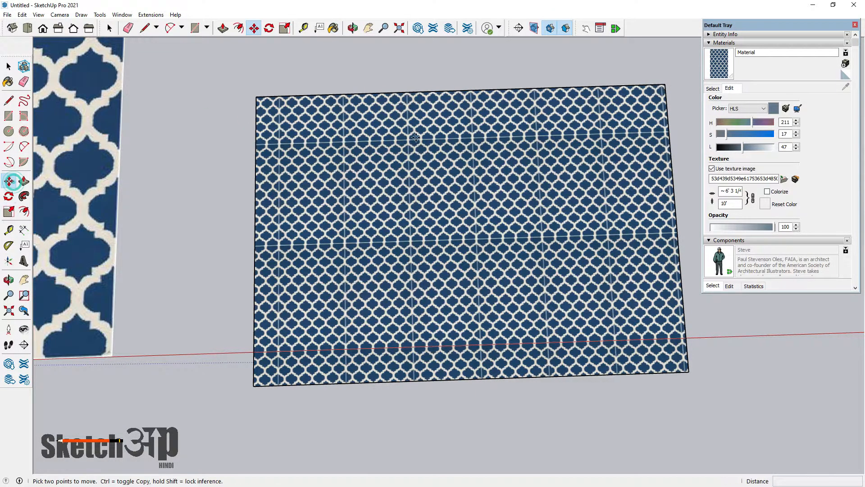
{"action": "left_click", "coordinate": [446, 86]}
{"action": "scroll", "coordinate": [445, 91], "scroll_direction": "up", "scroll_amount": 3}
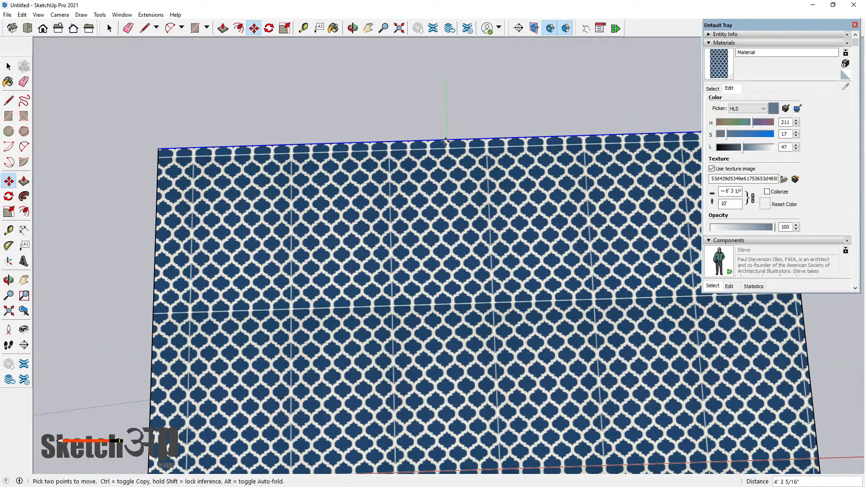
{"action": "left_click", "coordinate": [447, 144]}
{"action": "scroll", "coordinate": [446, 144], "scroll_direction": "down", "scroll_amount": 3}
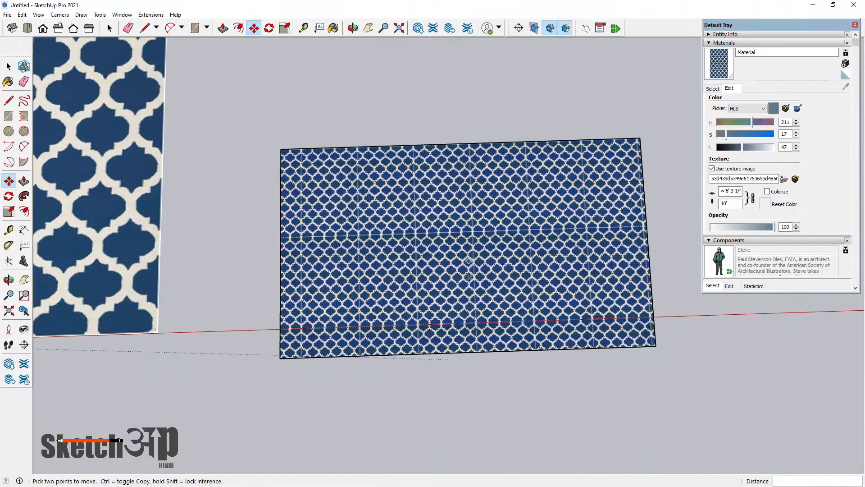
Move the rectangle's near edge about 13' 1" inward along the green axis, leaving one texture row
{"action": "left_click", "coordinate": [473, 352]}
{"action": "scroll", "coordinate": [468, 277], "scroll_direction": "up", "scroll_amount": 3}
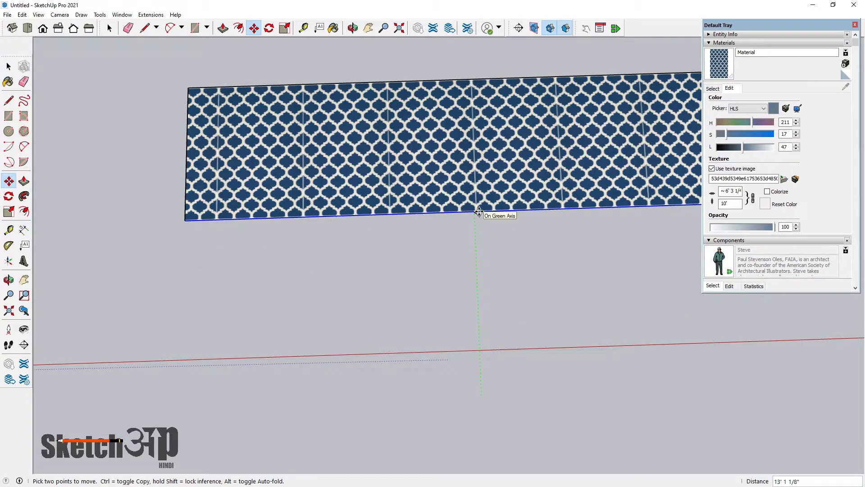
{"action": "left_click", "coordinate": [479, 212]}
{"action": "scroll", "coordinate": [383, 189], "scroll_direction": "down", "scroll_amount": 2}
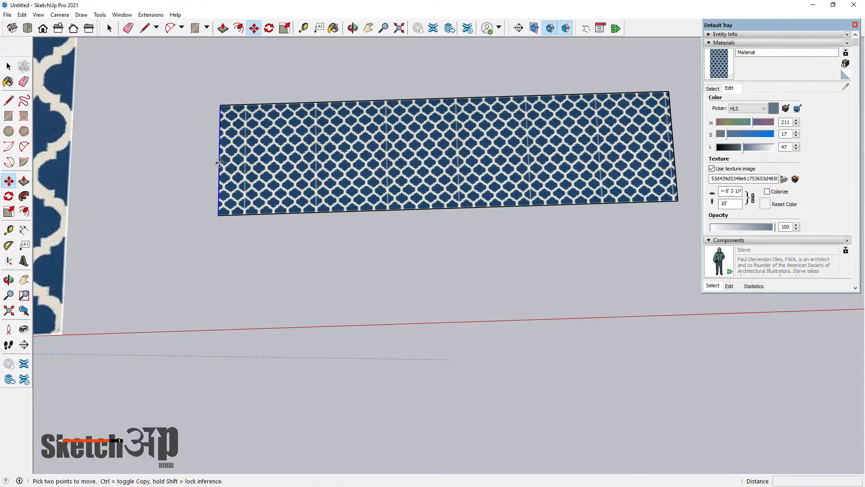
Move both short side edges inward along the red axis, the right one about 19' 2", to enclose a single texture tile
{"action": "left_click", "coordinate": [219, 162]}
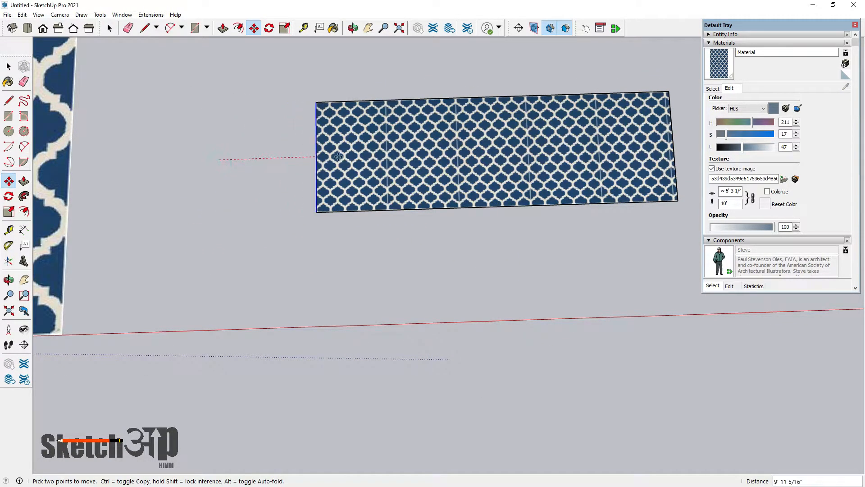
{"action": "left_click", "coordinate": [387, 157]}
{"action": "left_click", "coordinate": [675, 150]}
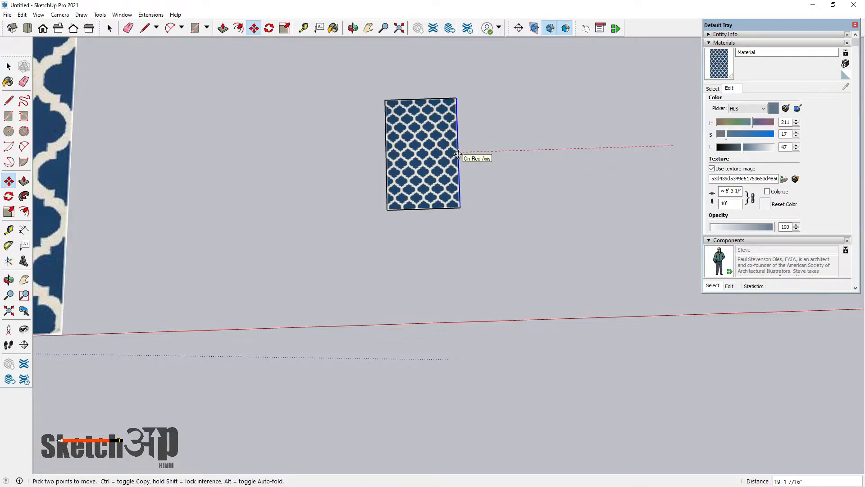
{"action": "left_click", "coordinate": [458, 154]}
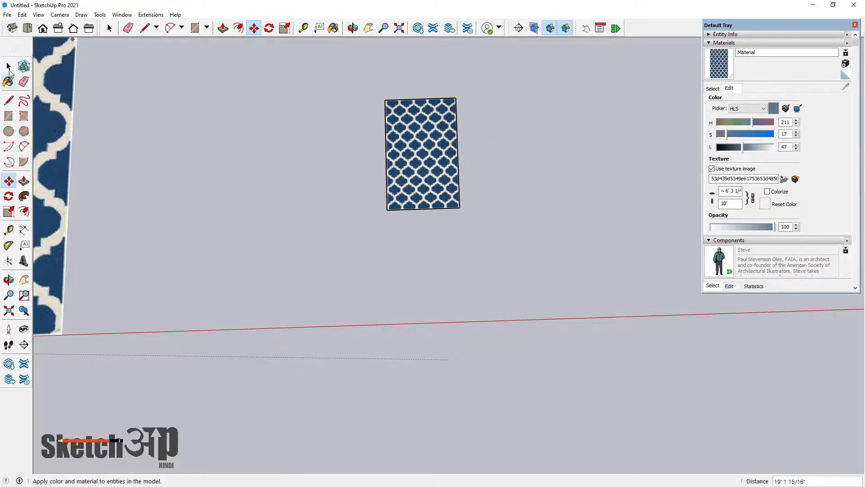
Push/Pull the trimmed trellis face up by 1" to give the rug thickness
{"action": "left_click", "coordinate": [9, 66]}
{"action": "left_click", "coordinate": [415, 149]}
{"action": "scroll", "coordinate": [415, 148], "scroll_direction": "up", "scroll_amount": 2}
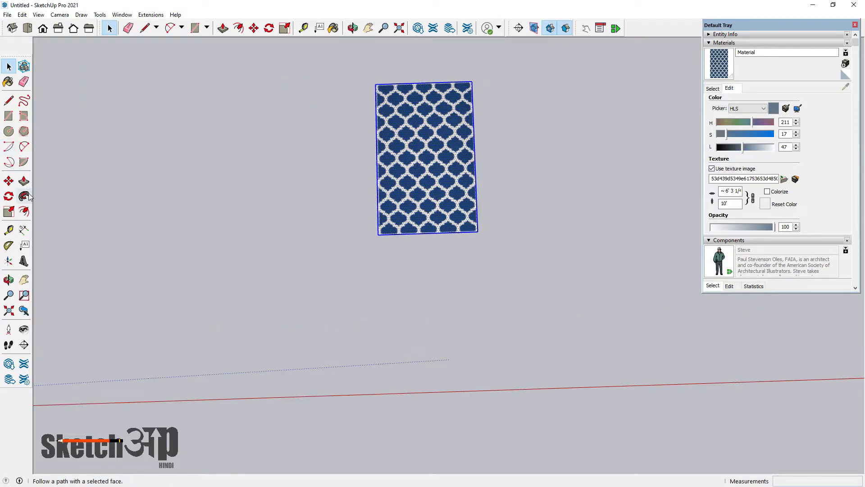
{"action": "left_click", "coordinate": [23, 180]}
{"action": "left_click", "coordinate": [459, 185]}
{"action": "left_click", "coordinate": [457, 175]}
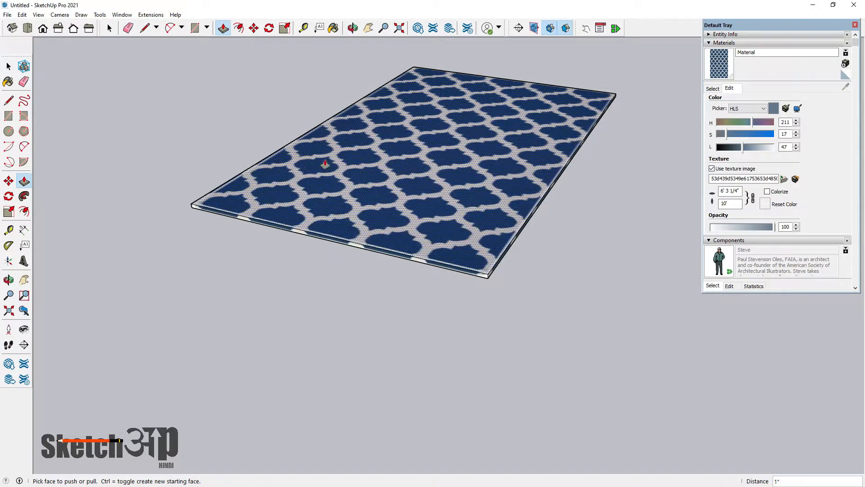
Select all of the rug's geometry and make it a group
{"action": "left_click", "coordinate": [8, 67]}
{"action": "scroll", "coordinate": [407, 273], "scroll_direction": "down", "scroll_amount": 3}
{"action": "middle_click_drag", "start_coordinate": [406, 272], "coordinate": [476, 287]}
{"action": "scroll", "coordinate": [477, 286], "scroll_direction": "down", "scroll_amount": 2}
{"action": "left_click_drag", "start_coordinate": [335, 148], "coordinate": [514, 308]}
{"action": "scroll", "coordinate": [431, 226], "scroll_direction": "up", "scroll_amount": 3}
{"action": "right_click", "coordinate": [431, 226]}
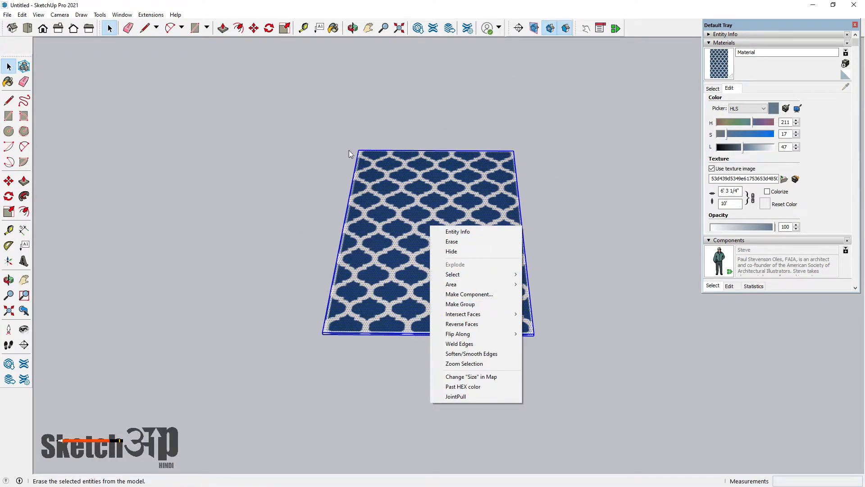
{"action": "left_click", "coordinate": [295, 112]}
{"action": "left_click_drag", "start_coordinate": [295, 112], "coordinate": [585, 352]}
{"action": "middle_click_drag", "start_coordinate": [443, 301], "coordinate": [384, 206]}
{"action": "right_click", "coordinate": [438, 215]}
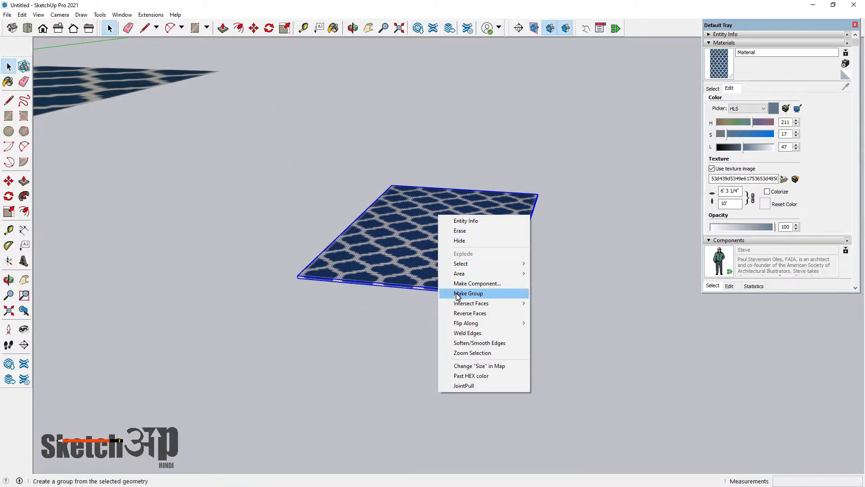
{"action": "left_click", "coordinate": [457, 293]}
Collapse the material settings to expose the component library and deselect the rug group
{"action": "middle_click_drag", "start_coordinate": [455, 294], "coordinate": [429, 257]}
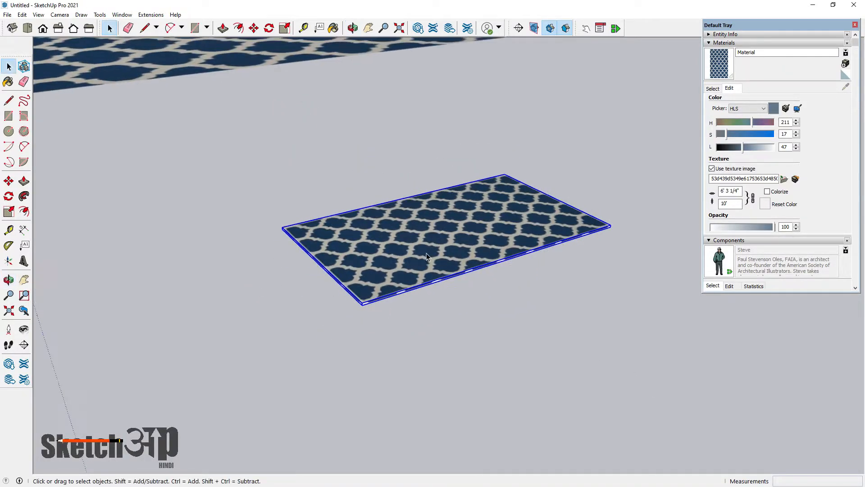
{"action": "middle_click_drag", "start_coordinate": [378, 277], "coordinate": [526, 266]}
{"action": "scroll", "coordinate": [526, 266], "scroll_direction": "down", "scroll_amount": 8}
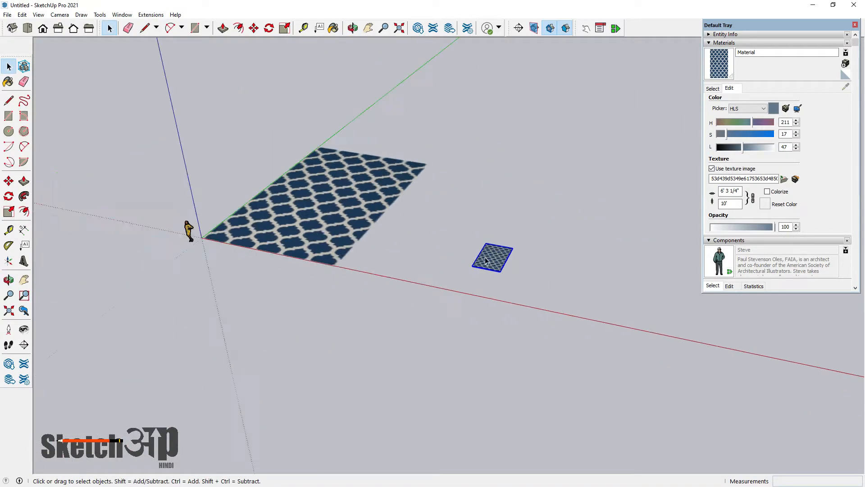
{"action": "middle_click_drag", "start_coordinate": [444, 259], "coordinate": [514, 279]}
{"action": "scroll", "coordinate": [500, 242], "scroll_direction": "up", "scroll_amount": 2}
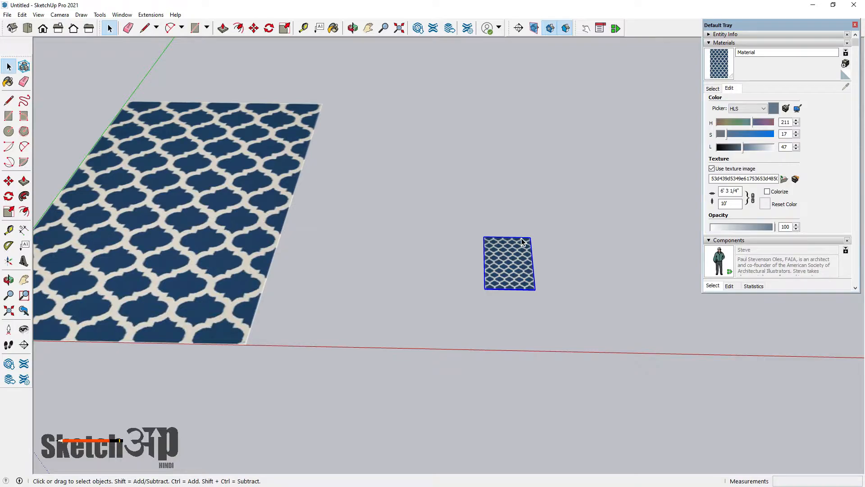
{"action": "left_click", "coordinate": [710, 43]}
{"action": "left_click", "coordinate": [617, 134]}
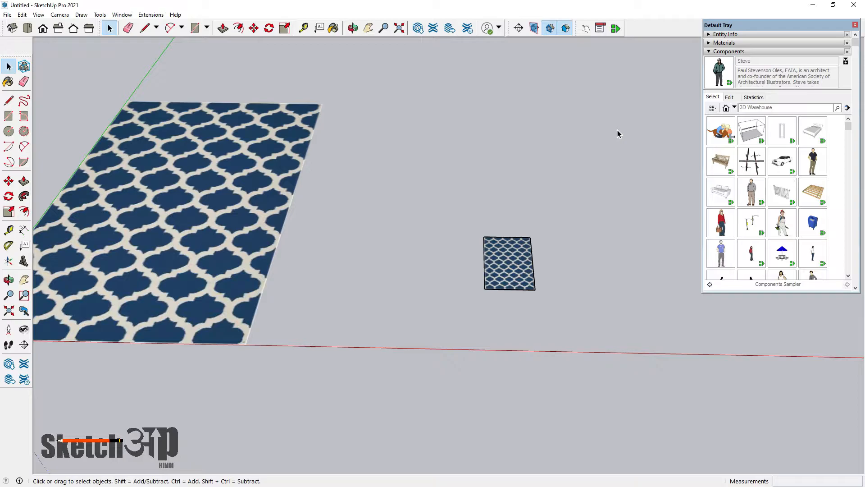
Insert the Car Sedan component from the Components Sampler just behind the trellis rug and deselect it
{"action": "middle_click_drag", "start_coordinate": [654, 151], "coordinate": [668, 147]}
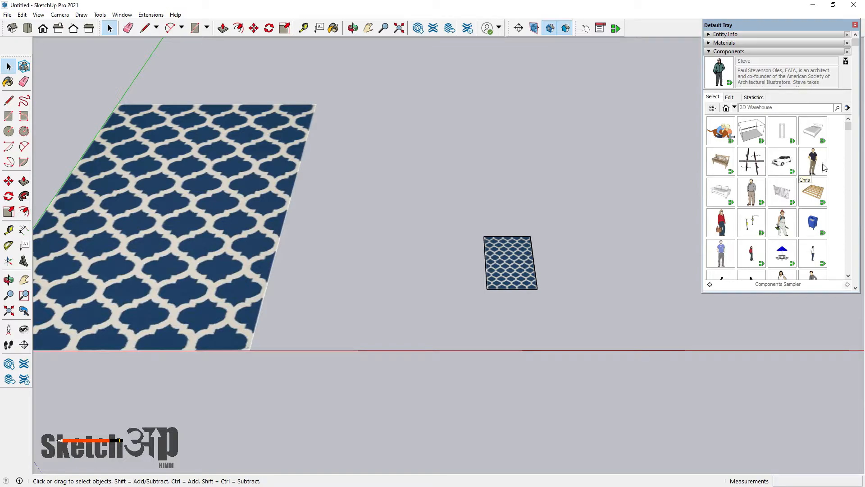
{"action": "scroll", "coordinate": [766, 205], "scroll_direction": "down", "scroll_amount": 5}
{"action": "scroll", "coordinate": [765, 206], "scroll_direction": "down", "scroll_amount": 2}
{"action": "scroll", "coordinate": [767, 209], "scroll_direction": "up", "scroll_amount": 3}
{"action": "scroll", "coordinate": [767, 210], "scroll_direction": "up", "scroll_amount": 3}
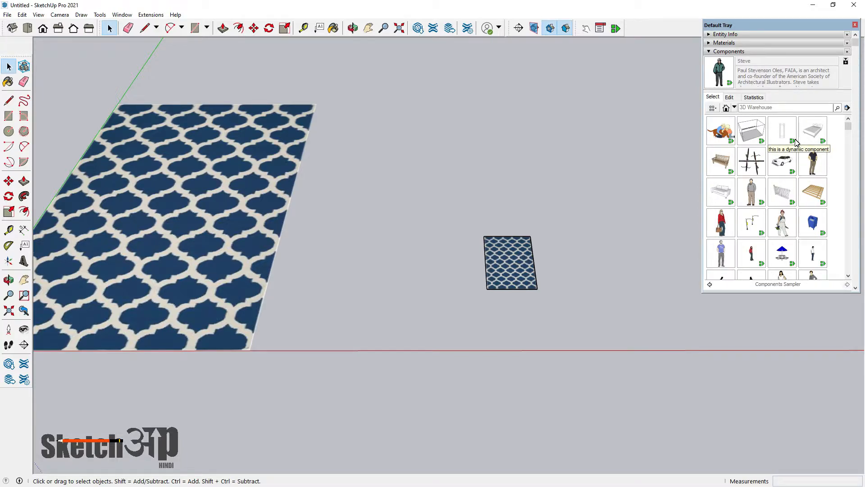
{"action": "left_click", "coordinate": [782, 163]}
{"action": "left_click", "coordinate": [469, 206]}
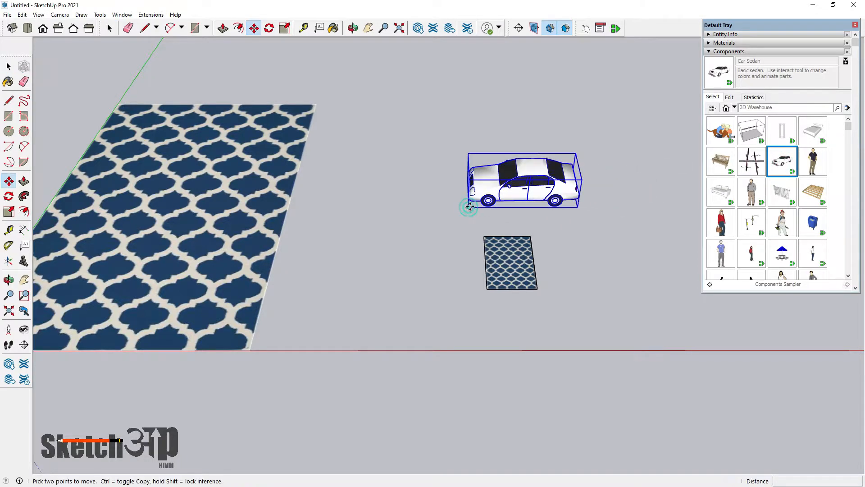
{"action": "left_click", "coordinate": [8, 66]}
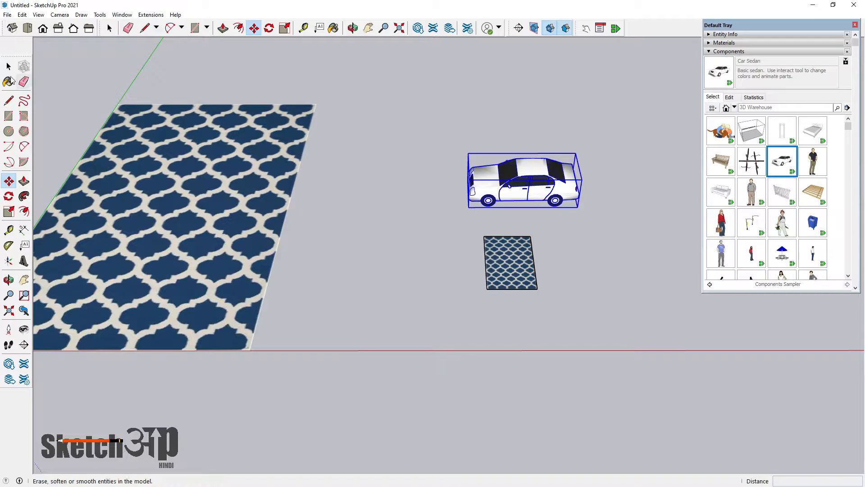
{"action": "left_click", "coordinate": [8, 68]}
{"action": "left_click", "coordinate": [269, 96]}
Examine the sedan up close and check that the Dynamic Components toolbar is enabled
{"action": "scroll", "coordinate": [499, 177], "scroll_direction": "up", "scroll_amount": 5}
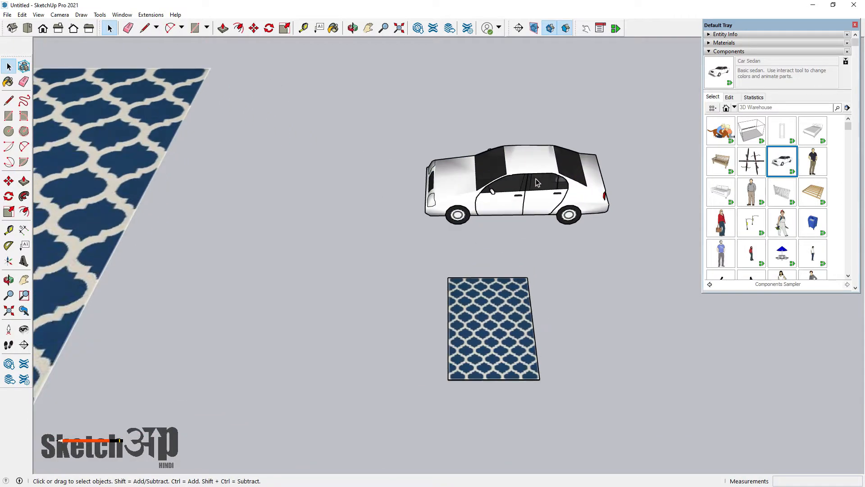
{"action": "mouse_move", "coordinate": [499, 177]}
{"action": "middle_mouse_down"}
{"action": "mouse_move", "coordinate": [435, 230]}
{"action": "mouse_move", "coordinate": [499, 174]}
{"action": "middle_mouse_up"}
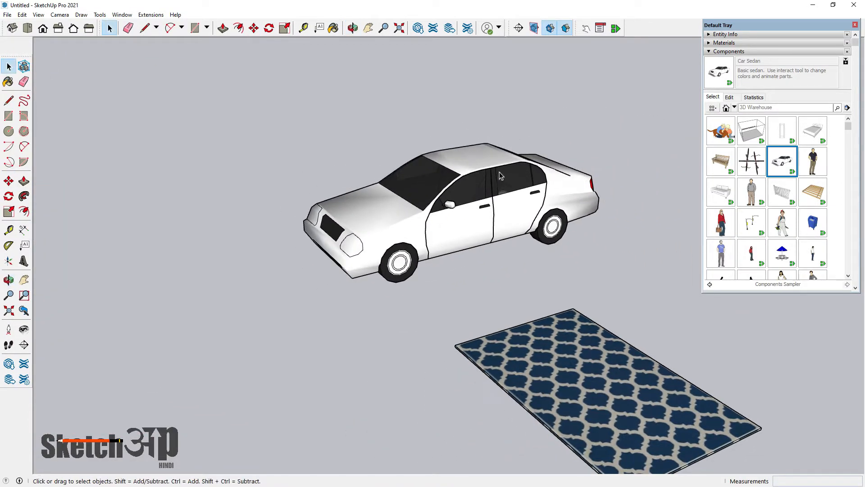
{"action": "scroll", "coordinate": [499, 175], "scroll_direction": "up", "scroll_amount": 4}
{"action": "scroll", "coordinate": [501, 207], "scroll_direction": "down", "scroll_amount": 1}
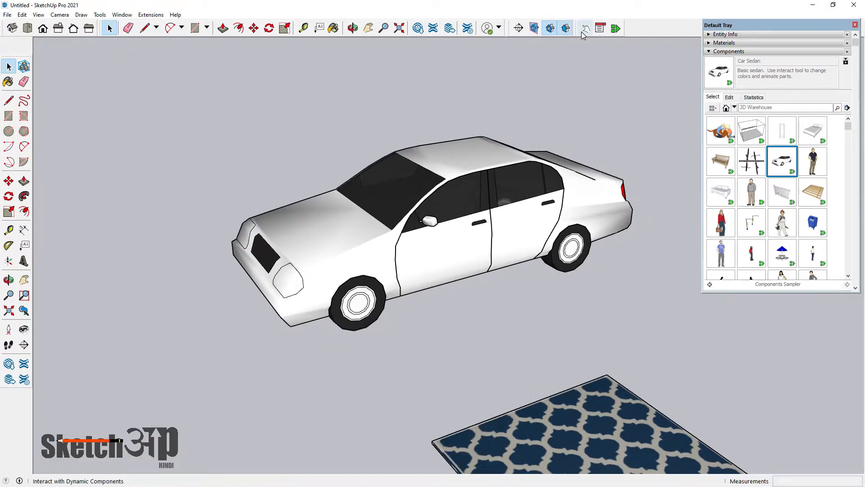
{"action": "right_click", "coordinate": [239, 33]}
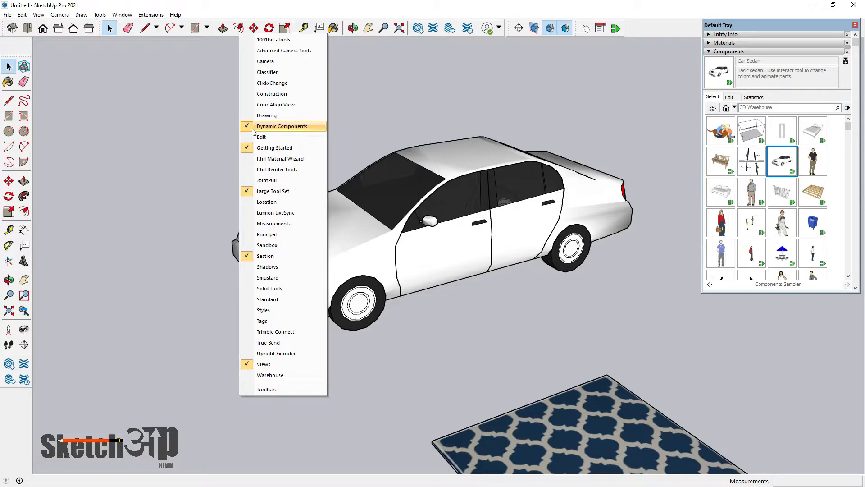
{"action": "left_click", "coordinate": [529, 34]}
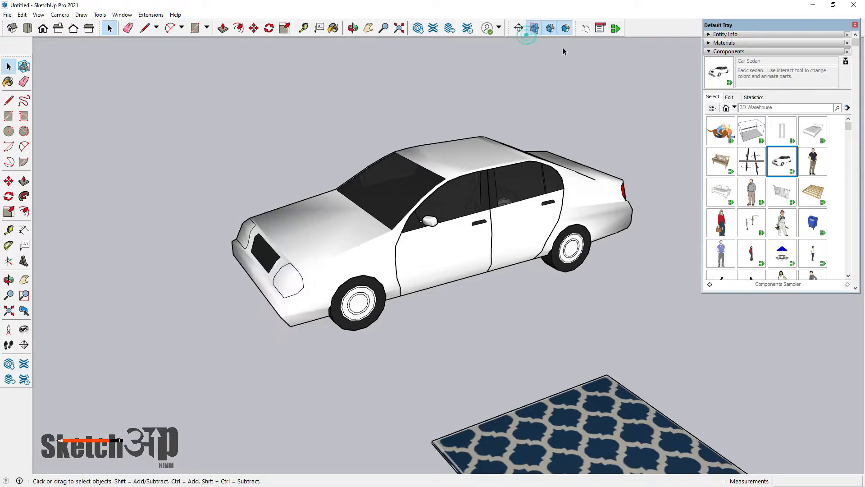
Open the sedan's front and rear doors on the rug side with the Interact tool and close the front door again
{"action": "left_click", "coordinate": [585, 29]}
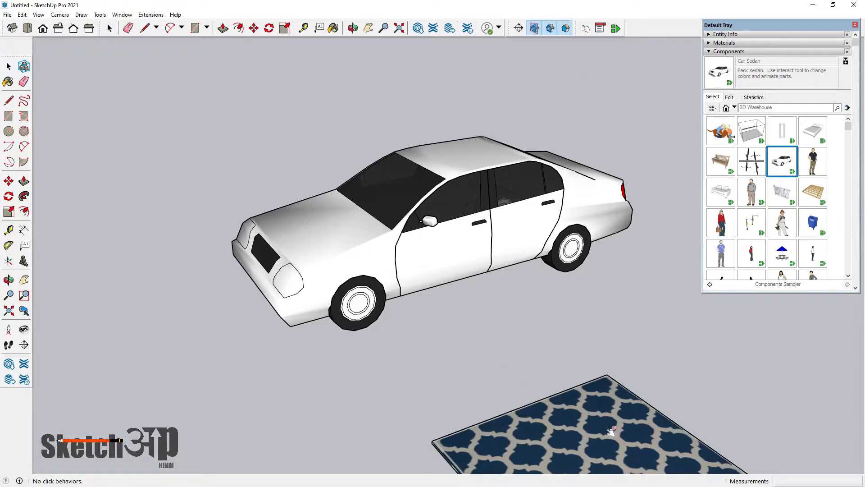
{"action": "scroll", "coordinate": [538, 321], "scroll_direction": "down", "scroll_amount": 4}
{"action": "scroll", "coordinate": [602, 411], "scroll_direction": "up", "scroll_amount": 2}
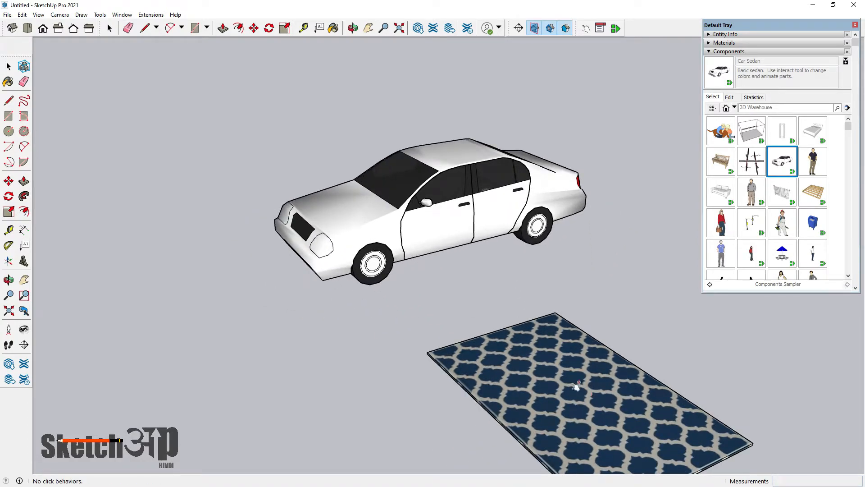
{"action": "scroll", "coordinate": [400, 227], "scroll_direction": "up", "scroll_amount": 3}
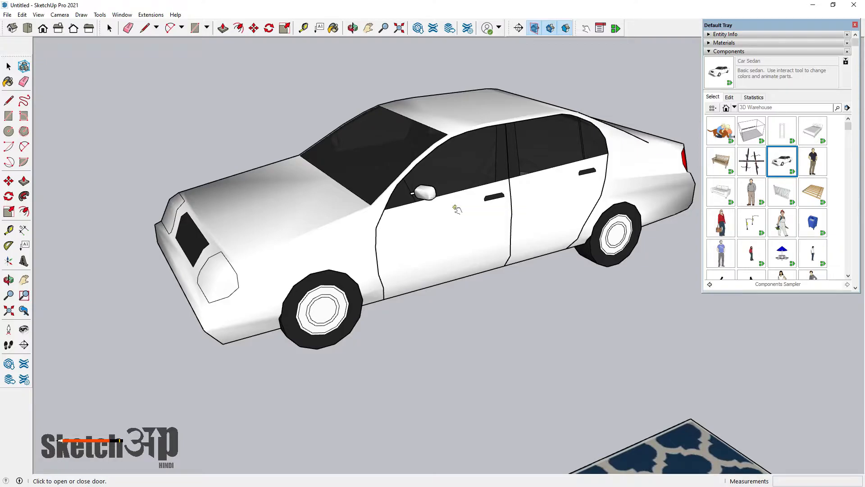
{"action": "left_click", "coordinate": [454, 208]}
{"action": "middle_click_drag", "start_coordinate": [455, 210], "coordinate": [546, 232]}
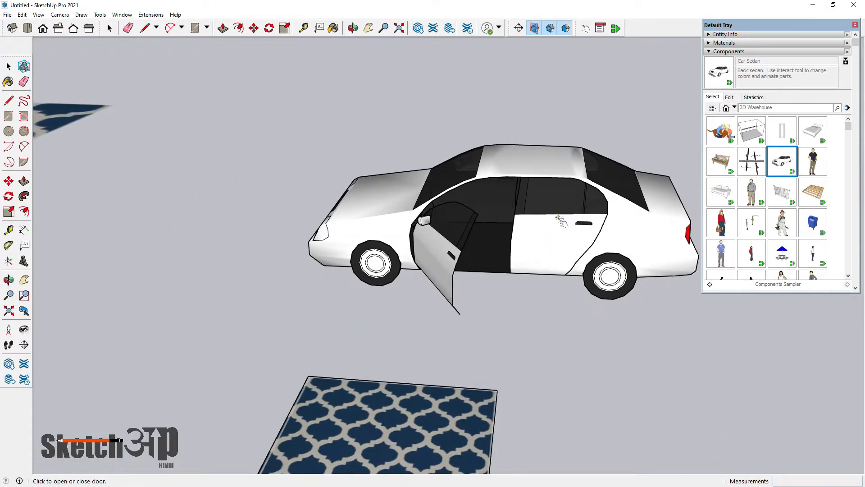
{"action": "left_click", "coordinate": [559, 220]}
{"action": "middle_click_drag", "start_coordinate": [412, 217], "coordinate": [562, 228]}
{"action": "left_click", "coordinate": [444, 239]}
Bring up the sedan's colour swatches and recolour the body red, orange and finally blue
{"action": "left_click", "coordinate": [354, 188]}
{"action": "middle_click_drag", "start_coordinate": [355, 189], "coordinate": [302, 176]}
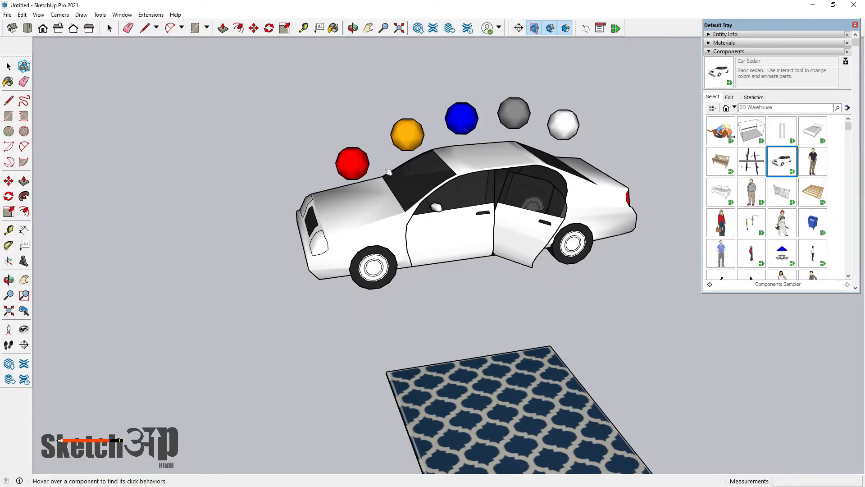
{"action": "left_click", "coordinate": [353, 164]}
{"action": "left_click", "coordinate": [450, 171]}
{"action": "left_click", "coordinate": [407, 135]}
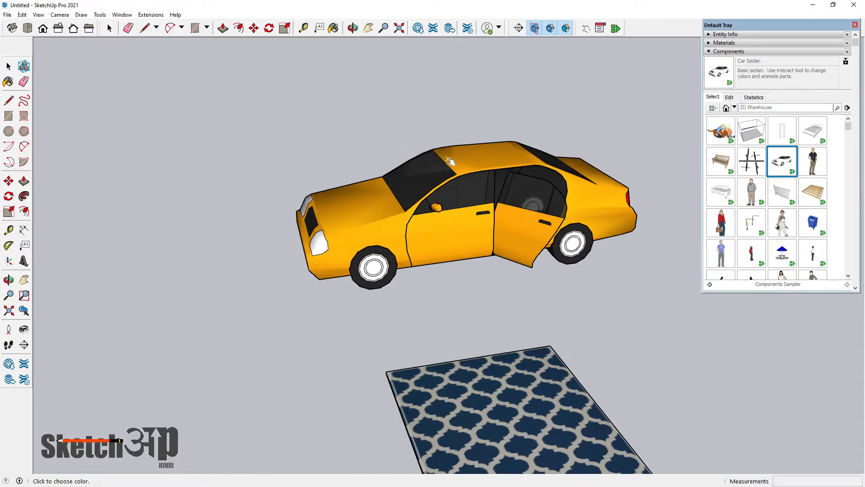
{"action": "left_click", "coordinate": [486, 154]}
{"action": "left_click", "coordinate": [462, 118]}
Reopen the blue sedan's colour swatches from its far side and return to the Select tool
{"action": "middle_click_drag", "start_coordinate": [462, 117], "coordinate": [739, 178]}
{"action": "scroll", "coordinate": [381, 183], "scroll_direction": "down", "scroll_amount": 3}
{"action": "middle_click_drag", "start_coordinate": [298, 190], "coordinate": [492, 230]}
{"action": "scroll", "coordinate": [381, 184], "scroll_direction": "up", "scroll_amount": 1}
{"action": "left_click", "coordinate": [376, 242]}
{"action": "left_click", "coordinate": [377, 242]}
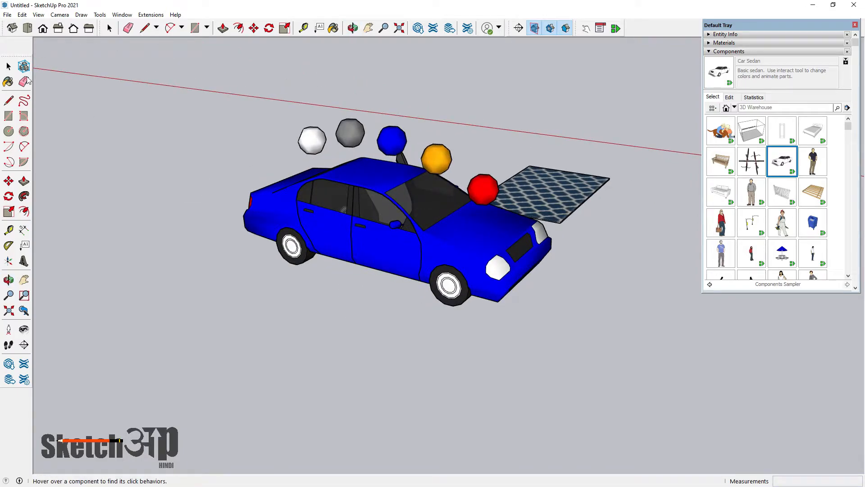
{"action": "left_click", "coordinate": [9, 67]}
{"action": "middle_click_drag", "start_coordinate": [390, 194], "coordinate": [374, 186]}
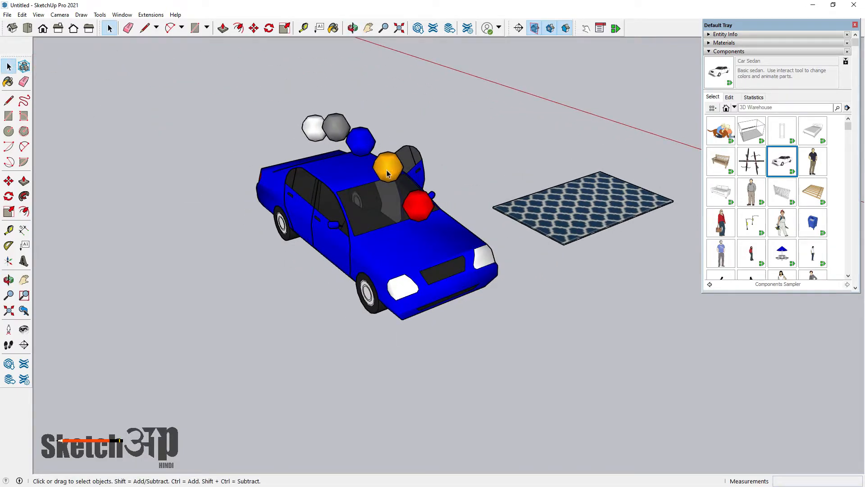
{"action": "middle_click_drag", "start_coordinate": [293, 120], "coordinate": [407, 175]}
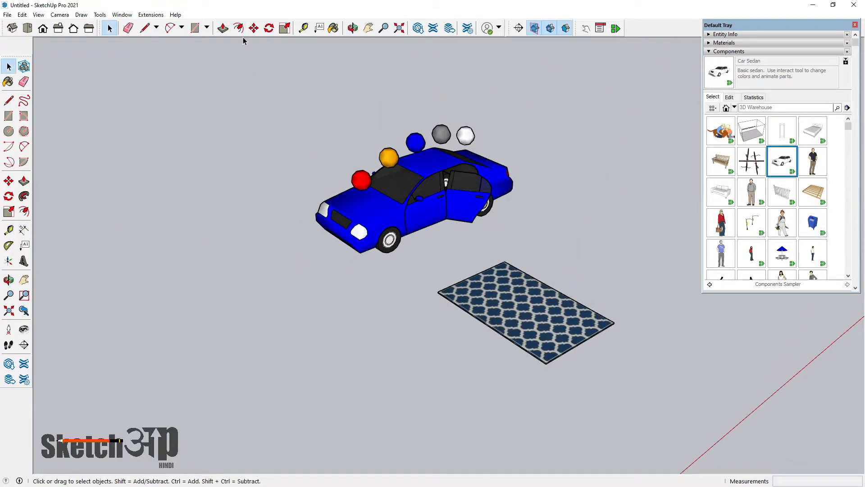
Insert the Click_Change extension's door and window in front of the sedan and deselect them
{"action": "left_click", "coordinate": [149, 15]}
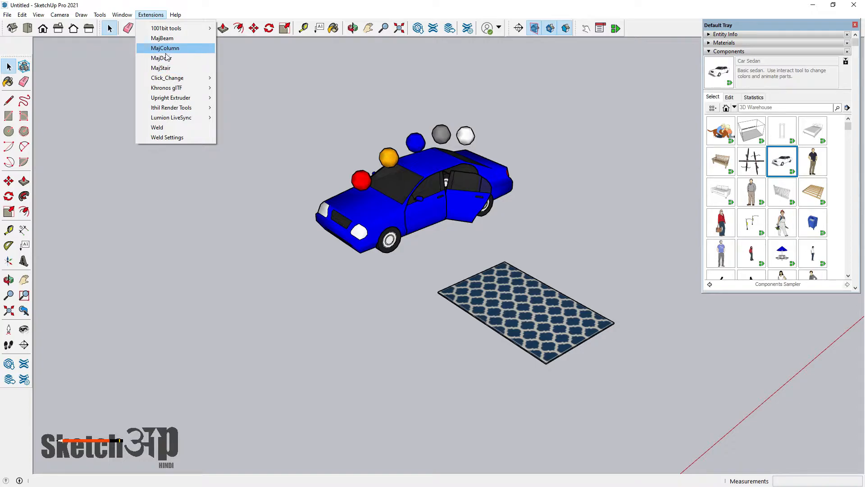
{"action": "mouse_move", "coordinate": [168, 80]}
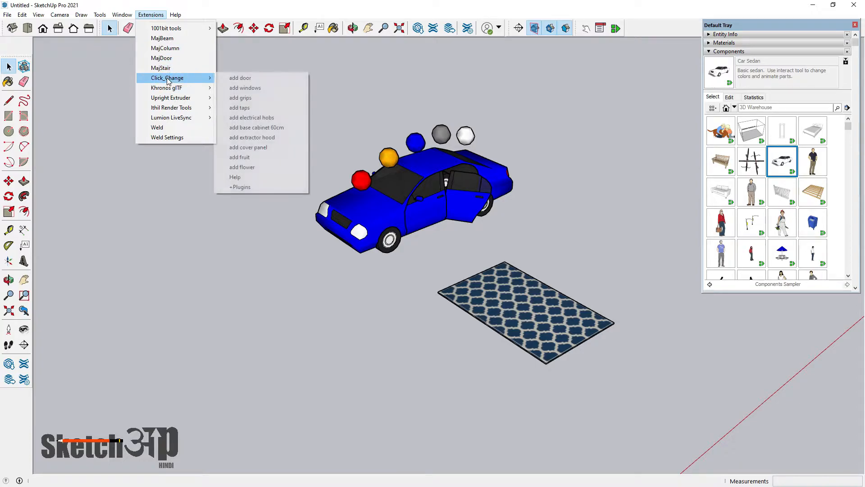
{"action": "left_click", "coordinate": [259, 80]}
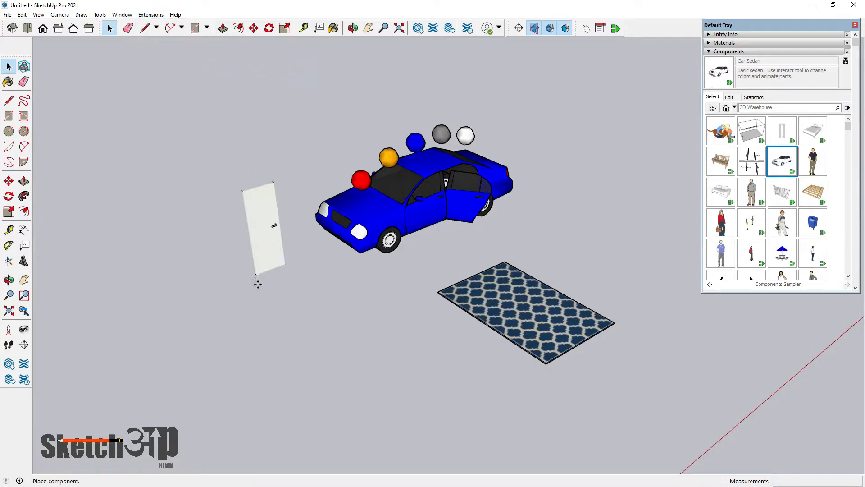
{"action": "left_click", "coordinate": [151, 15]}
{"action": "mouse_move", "coordinate": [198, 78]}
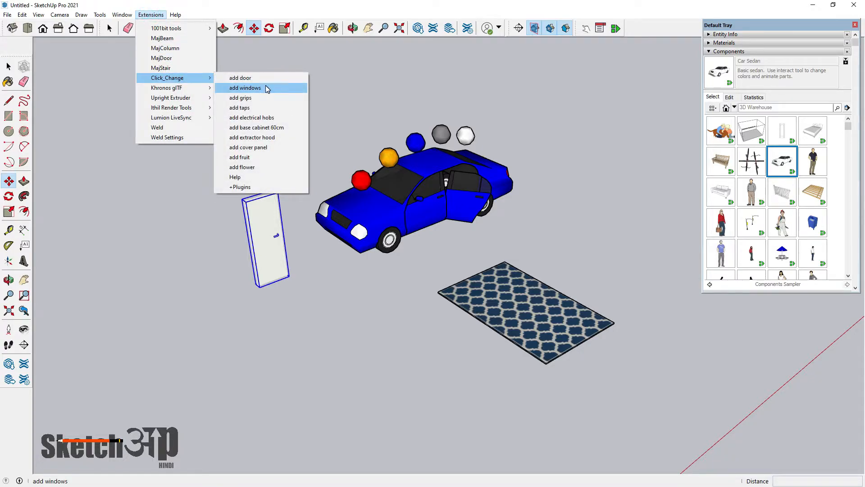
{"action": "left_click", "coordinate": [266, 87]}
{"action": "left_click", "coordinate": [320, 309]}
{"action": "left_click", "coordinate": [8, 66]}
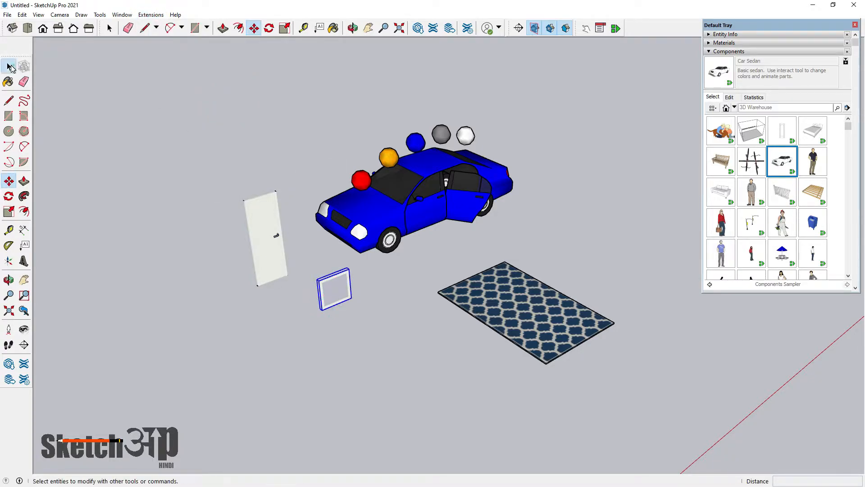
{"action": "left_click", "coordinate": [9, 66]}
{"action": "left_click", "coordinate": [294, 275]}
Swing the inserted door open with the Interact tool, check the window up close and return to the Select tool
{"action": "scroll", "coordinate": [293, 275], "scroll_direction": "up", "scroll_amount": 2}
{"action": "left_click", "coordinate": [586, 28]}
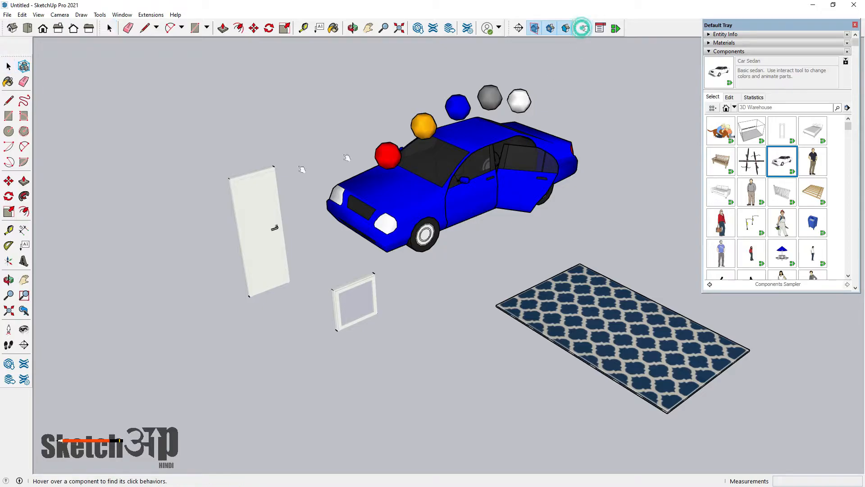
{"action": "left_click", "coordinate": [256, 220]}
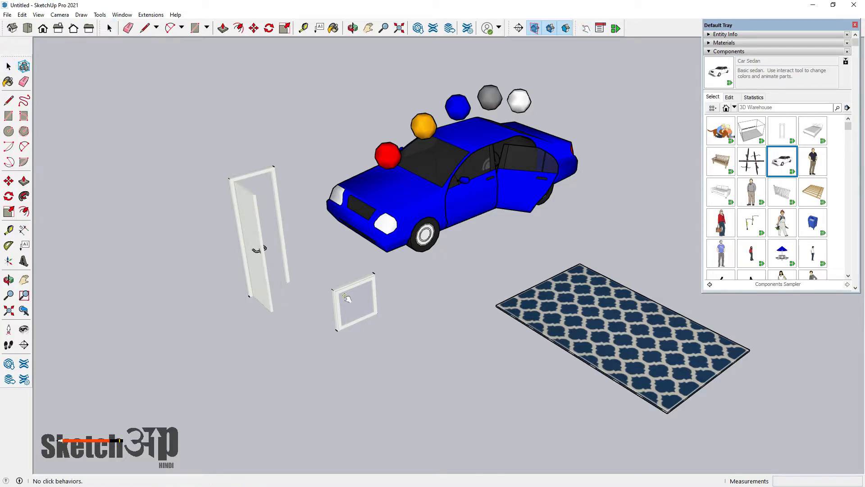
{"action": "scroll", "coordinate": [345, 291], "scroll_direction": "up", "scroll_amount": 4}
{"action": "left_click", "coordinate": [9, 66]}
{"action": "scroll", "coordinate": [285, 207], "scroll_direction": "down", "scroll_amount": 3}
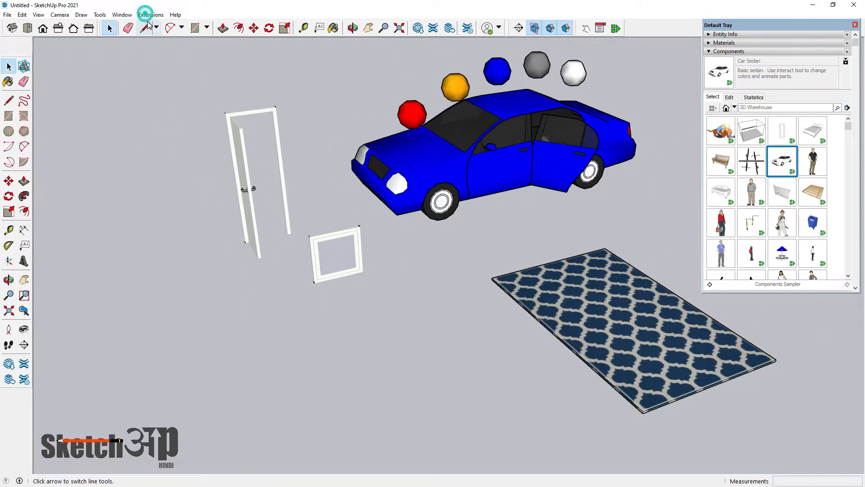
{"action": "left_click", "coordinate": [151, 15]}
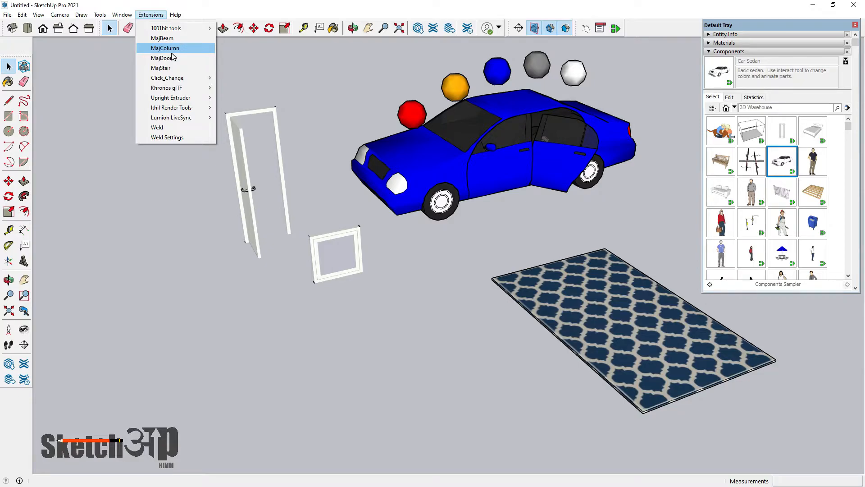
{"action": "mouse_move", "coordinate": [172, 81]}
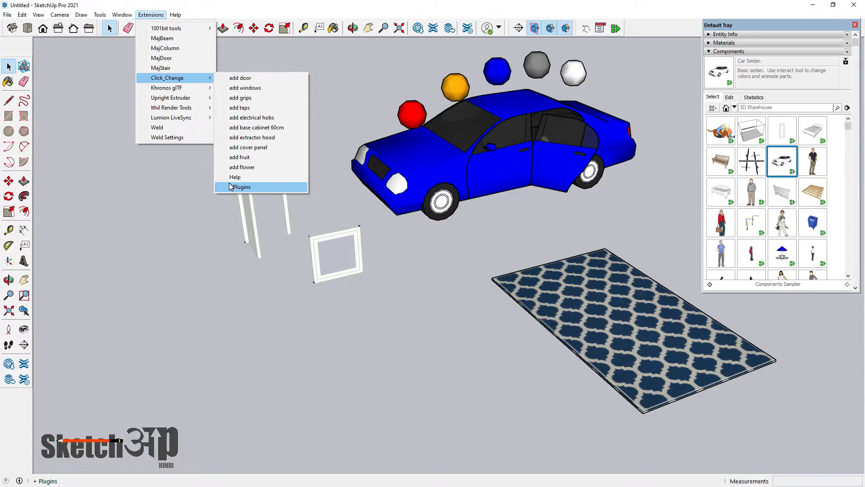
{"action": "left_click", "coordinate": [177, 180]}
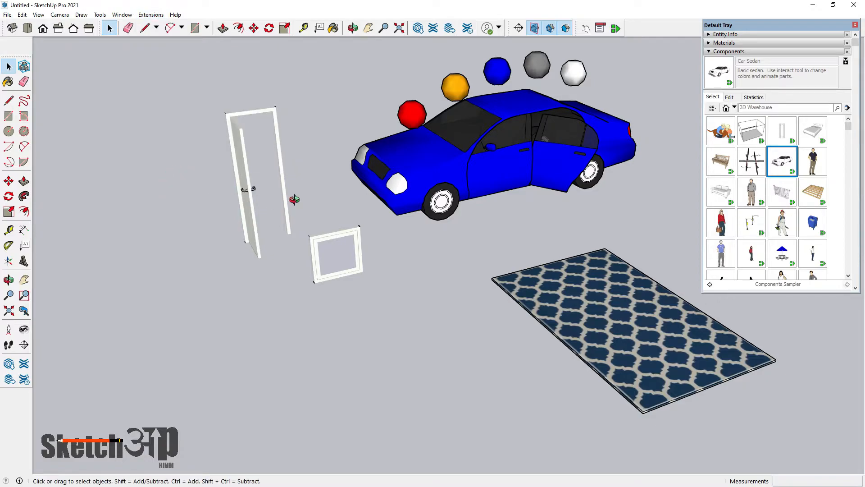
{"action": "middle_click_drag", "start_coordinate": [294, 195], "coordinate": [153, 92]}
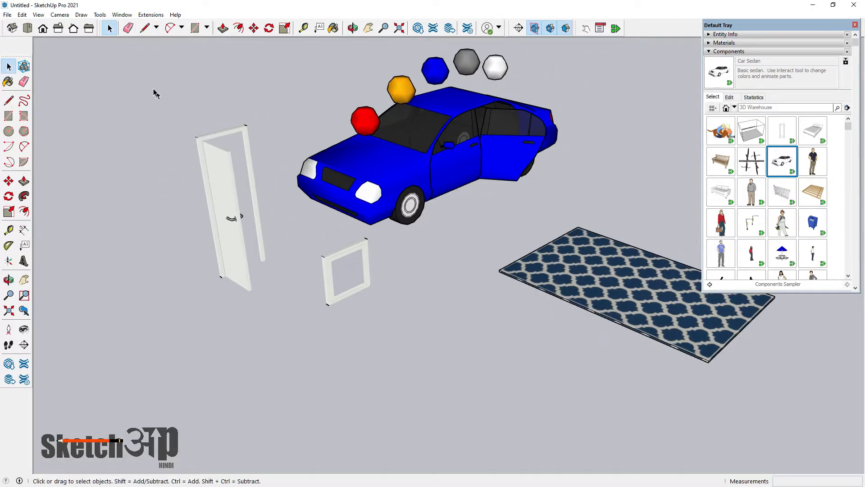
Add the Click_Change flower vase and fruit bowl between the window and the rug
{"action": "left_click", "coordinate": [151, 15]}
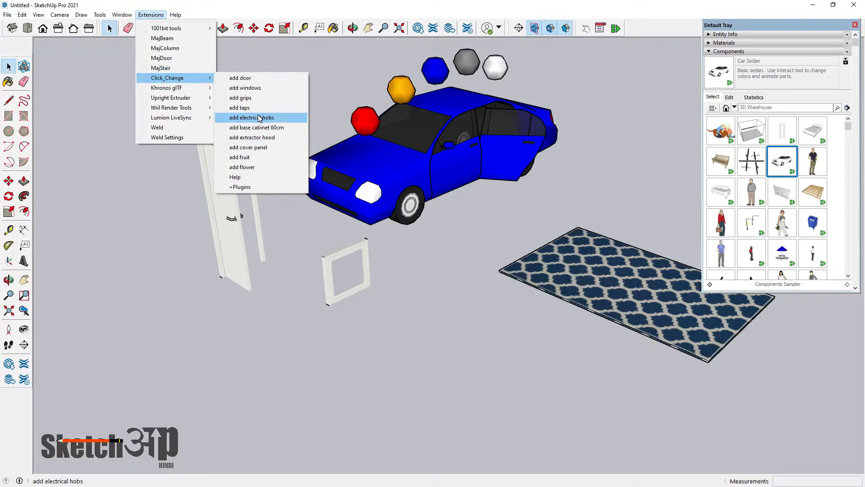
{"action": "left_click", "coordinate": [256, 159]}
{"action": "left_click", "coordinate": [428, 298]}
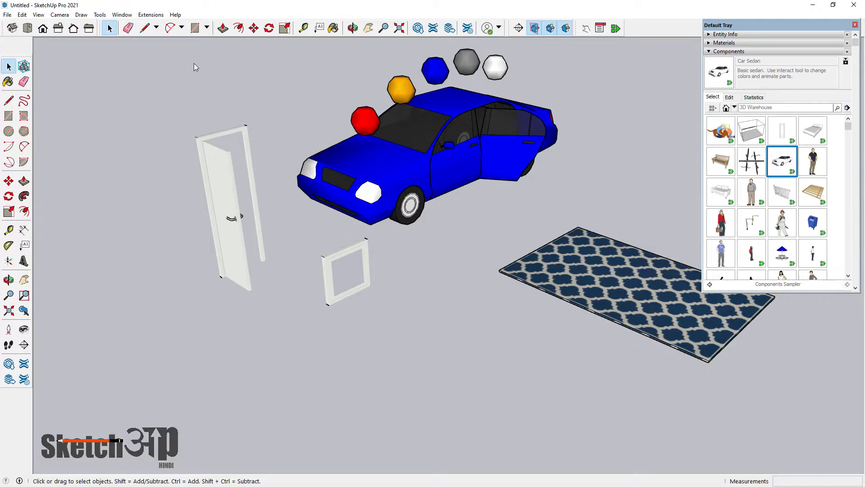
{"action": "left_click", "coordinate": [151, 15]}
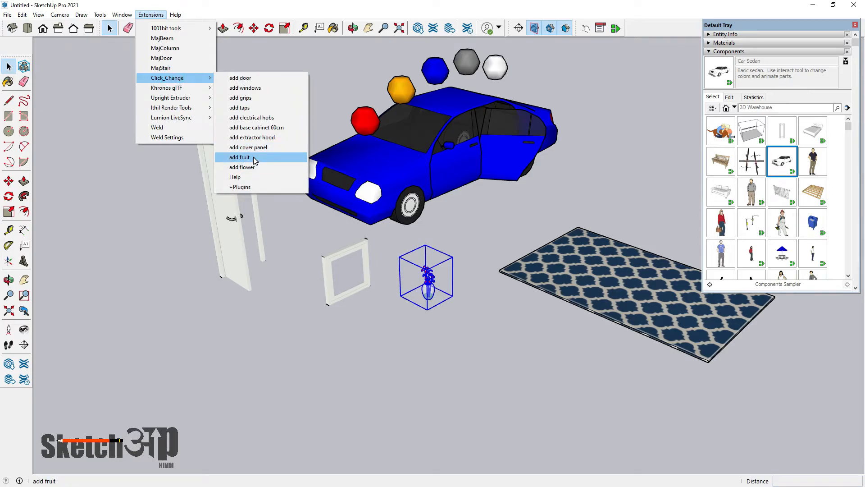
{"action": "left_click", "coordinate": [243, 158]}
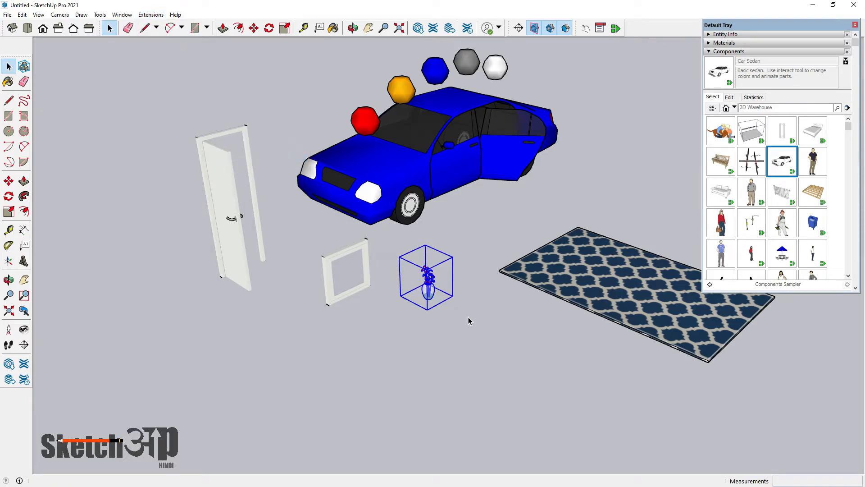
{"action": "left_click", "coordinate": [468, 317]}
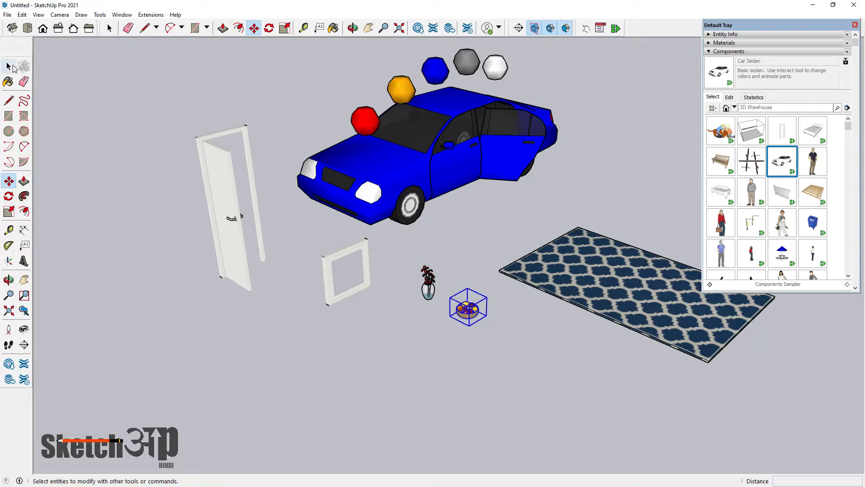
{"action": "left_click", "coordinate": [8, 66]}
Cycle the flower component through its vase variants with the Interact tool until it is the red potted plant
{"action": "scroll", "coordinate": [423, 296], "scroll_direction": "up", "scroll_amount": 10}
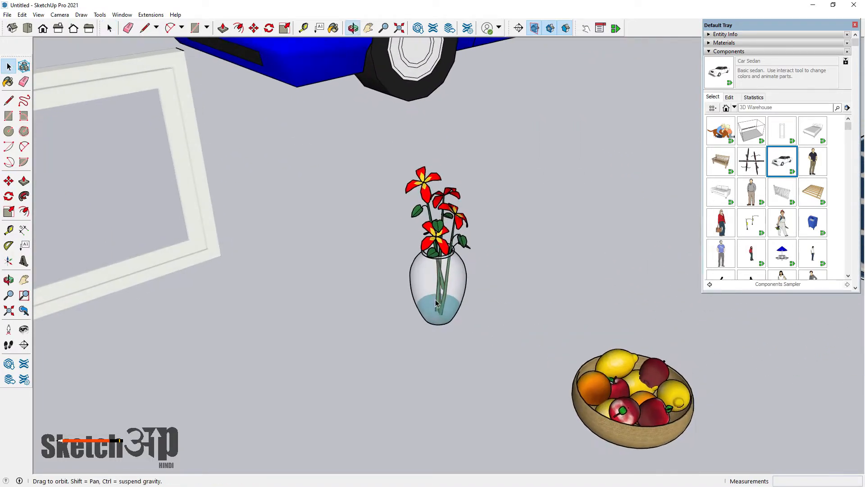
{"action": "left_click", "coordinate": [585, 28]}
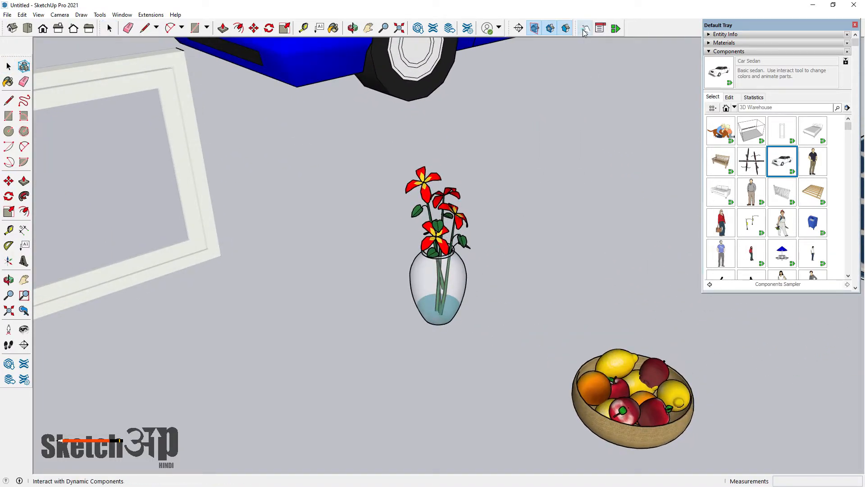
{"action": "left_click", "coordinate": [445, 263]}
{"action": "left_click", "coordinate": [442, 307]}
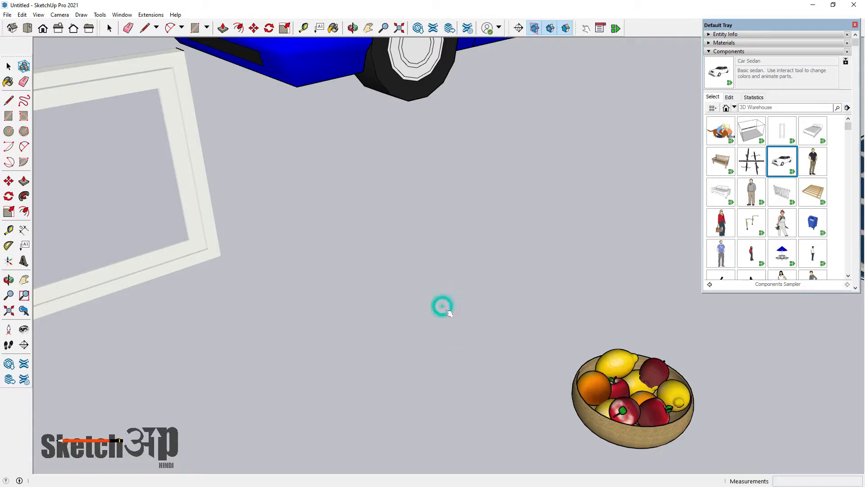
{"action": "left_click", "coordinate": [442, 299]}
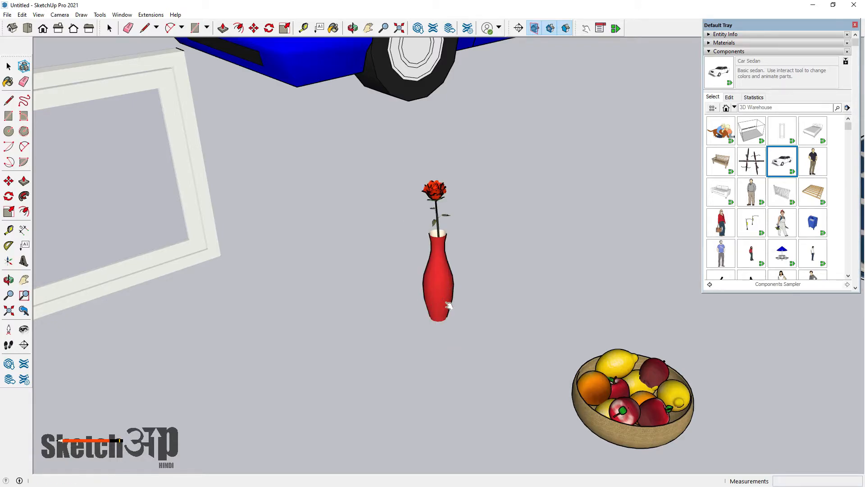
{"action": "left_click", "coordinate": [445, 293]}
{"action": "scroll", "coordinate": [444, 280], "scroll_direction": "down", "scroll_amount": 3}
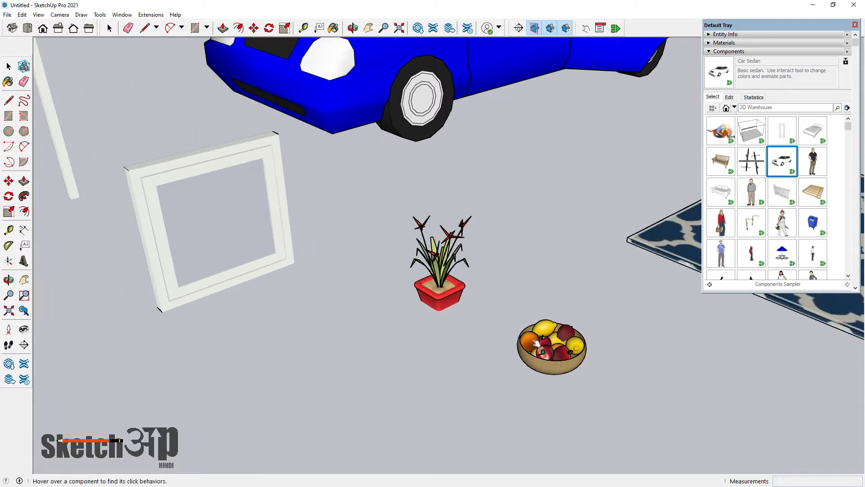
Cycle the fruit bowl through its alternative designs past the black wire basket, and return to the Select tool
{"action": "left_click", "coordinate": [573, 347]}
{"action": "left_click", "coordinate": [573, 348]}
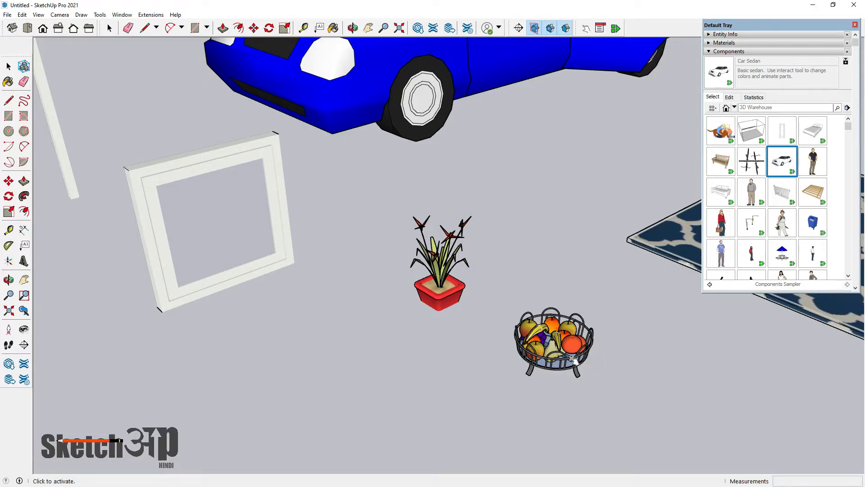
{"action": "left_click", "coordinate": [570, 355]}
{"action": "left_click", "coordinate": [569, 353]}
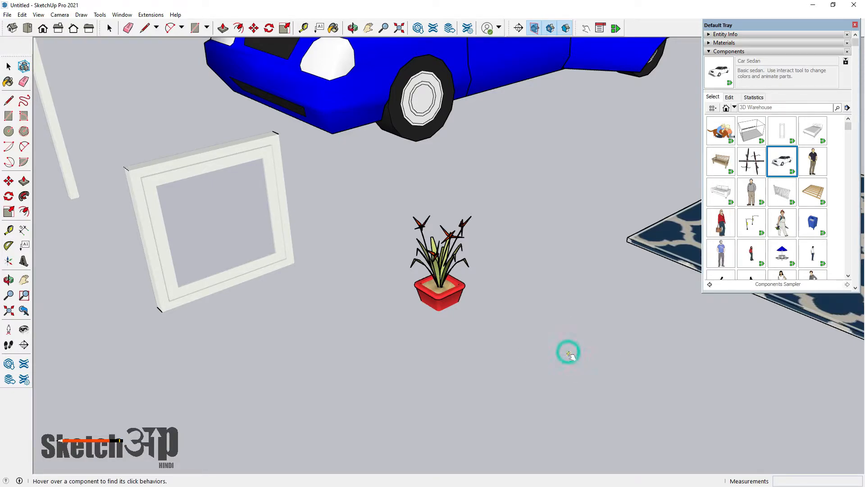
{"action": "key", "text": "space"}
Insert the configurable platform Bed from the Components Sampler on open ground near the door and window, and deselect it
{"action": "scroll", "coordinate": [365, 256], "scroll_direction": "down", "scroll_amount": 3}
{"action": "scroll", "coordinate": [366, 255], "scroll_direction": "down", "scroll_amount": 3}
{"action": "middle_click_drag", "start_coordinate": [365, 256], "coordinate": [318, 309]}
{"action": "left_click", "coordinate": [314, 262]}
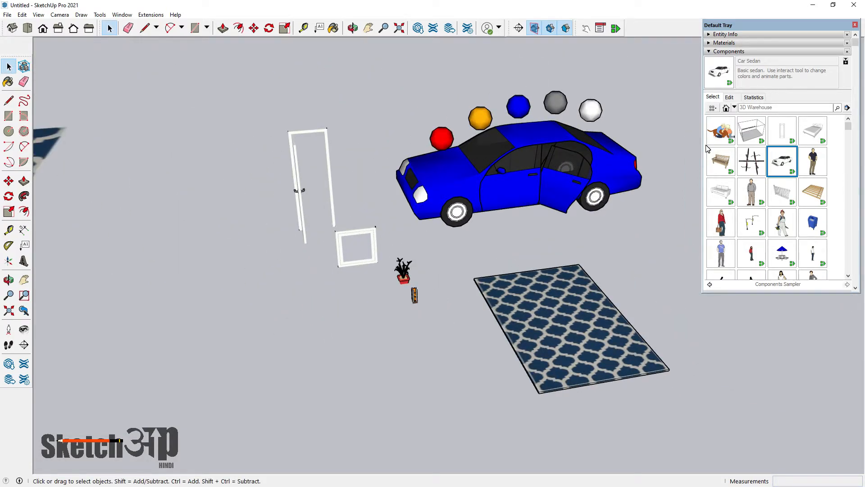
{"action": "left_click", "coordinate": [820, 132]}
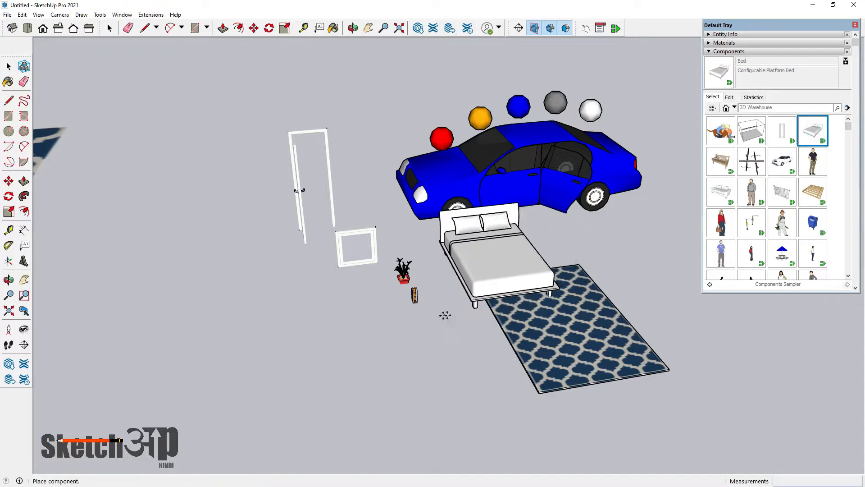
{"action": "left_click", "coordinate": [225, 363]}
{"action": "scroll", "coordinate": [248, 311], "scroll_direction": "up", "scroll_amount": 3}
{"action": "middle_click_drag", "start_coordinate": [252, 311], "coordinate": [335, 278]}
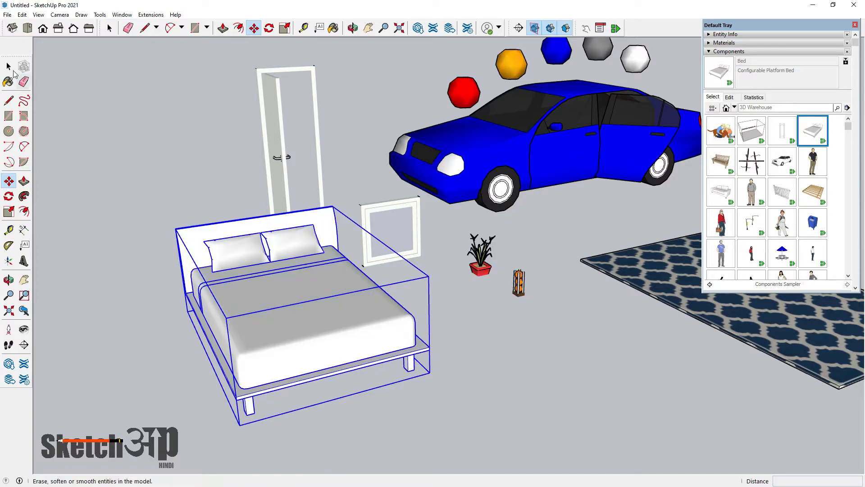
{"action": "key", "text": "space"}
{"action": "left_click", "coordinate": [72, 129]}
{"action": "middle_click_drag", "start_coordinate": [262, 326], "coordinate": [185, 308]}
{"action": "middle_click_drag", "start_coordinate": [332, 315], "coordinate": [274, 280]}
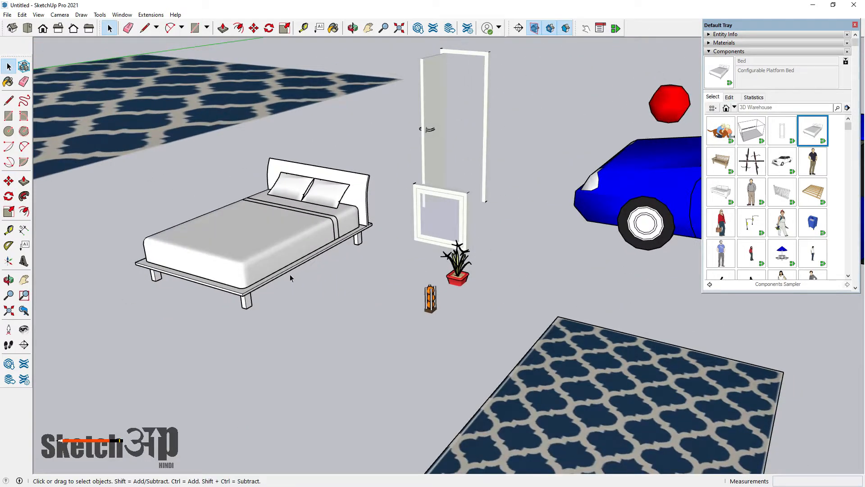
Search 3D Warehouse for "bed" and insert the Rugiano - Madam letto upholstered double bed from the second page of results
{"action": "left_click", "coordinate": [756, 108]}
{"action": "key", "text": "Return"}
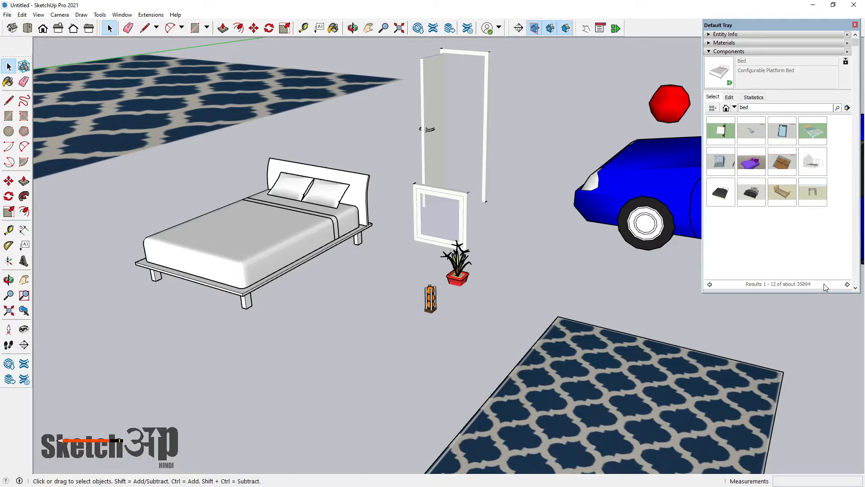
{"action": "left_click", "coordinate": [848, 284]}
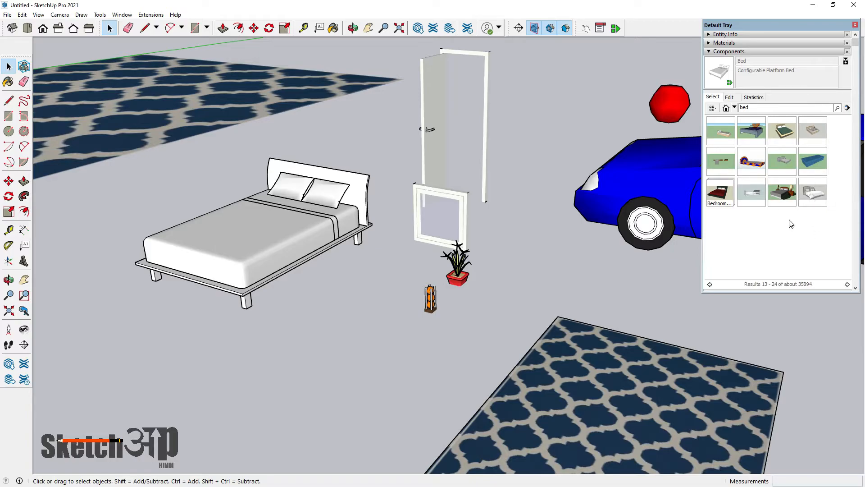
{"action": "left_click", "coordinate": [815, 193]}
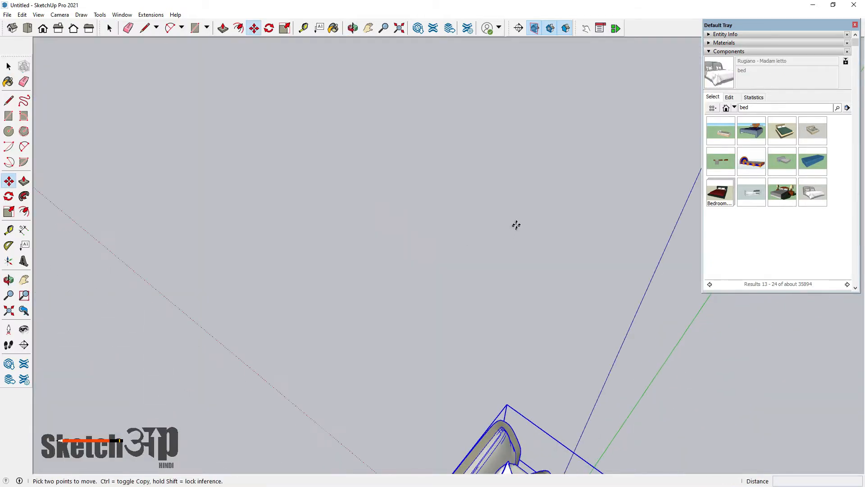
{"action": "scroll", "coordinate": [517, 229], "scroll_direction": "down", "scroll_amount": 8}
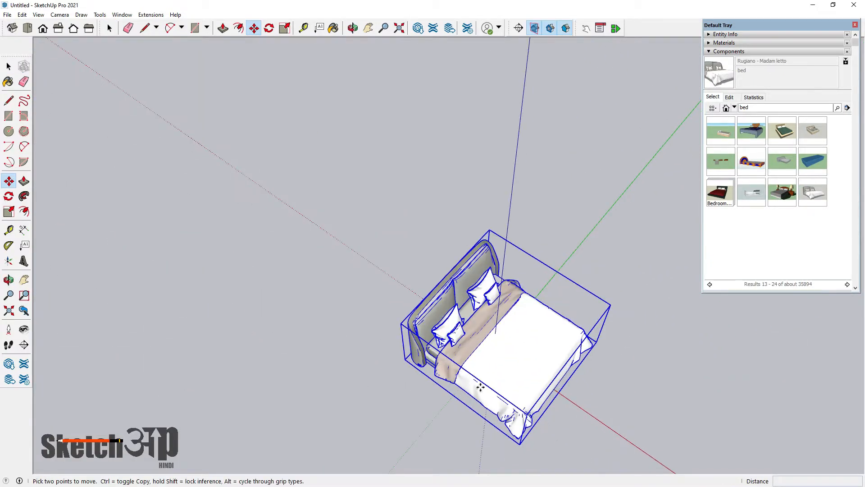
{"action": "middle_click_drag", "start_coordinate": [486, 390], "coordinate": [296, 307]}
{"action": "scroll", "coordinate": [454, 344], "scroll_direction": "up", "scroll_amount": 3}
{"action": "middle_click_drag", "start_coordinate": [454, 343], "coordinate": [437, 319]}
{"action": "scroll", "coordinate": [554, 234], "scroll_direction": "down", "scroll_amount": 3}
{"action": "scroll", "coordinate": [315, 341], "scroll_direction": "up", "scroll_amount": 3}
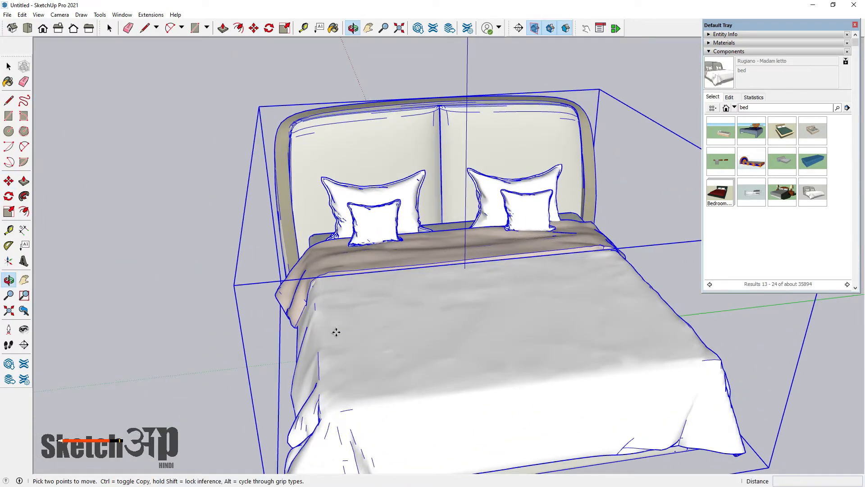
Move the oversized upholstered bed about 200' along the green axis, clear of the origin and the rugs, and deselect it
{"action": "scroll", "coordinate": [417, 329], "scroll_direction": "down", "scroll_amount": 2}
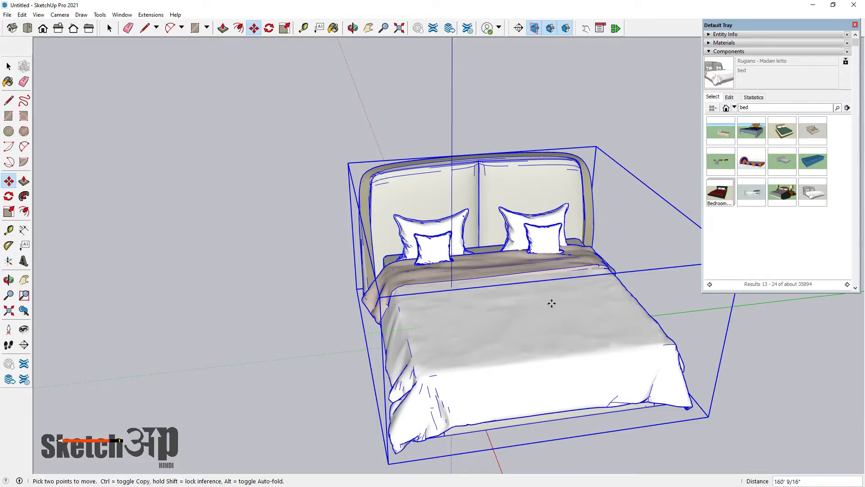
{"action": "scroll", "coordinate": [551, 303], "scroll_direction": "down", "scroll_amount": 2}
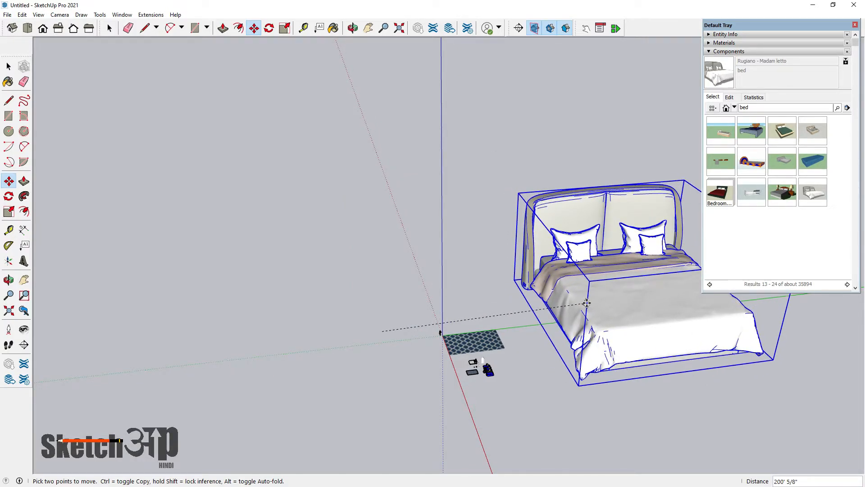
{"action": "left_click", "coordinate": [586, 303]}
{"action": "left_click", "coordinate": [8, 67]}
{"action": "left_click", "coordinate": [165, 187]}
Select the upholstered bed and scale its width to about 0.58 along the green axis
{"action": "scroll", "coordinate": [253, 295], "scroll_direction": "down", "scroll_amount": 1}
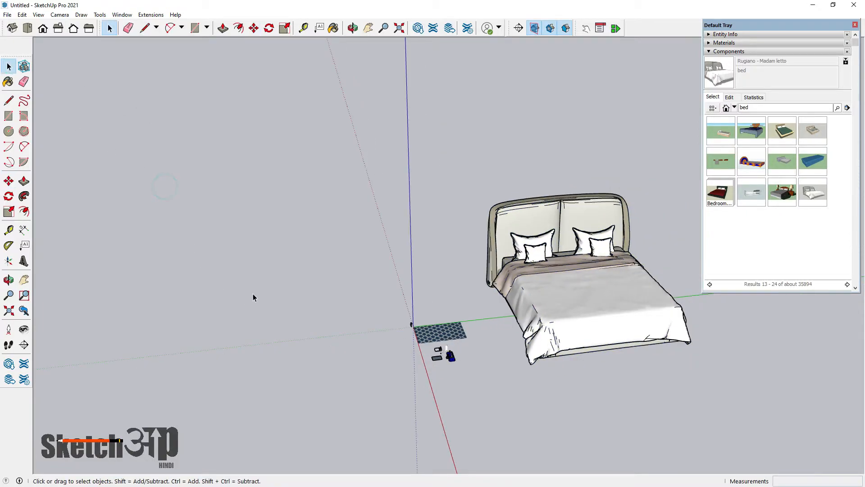
{"action": "scroll", "coordinate": [253, 294], "scroll_direction": "down", "scroll_amount": 1}
{"action": "scroll", "coordinate": [595, 281], "scroll_direction": "up", "scroll_amount": 4}
{"action": "left_click", "coordinate": [591, 281]}
{"action": "scroll", "coordinate": [591, 281], "scroll_direction": "up", "scroll_amount": 3}
{"action": "middle_click_drag", "start_coordinate": [591, 282], "coordinate": [515, 305]}
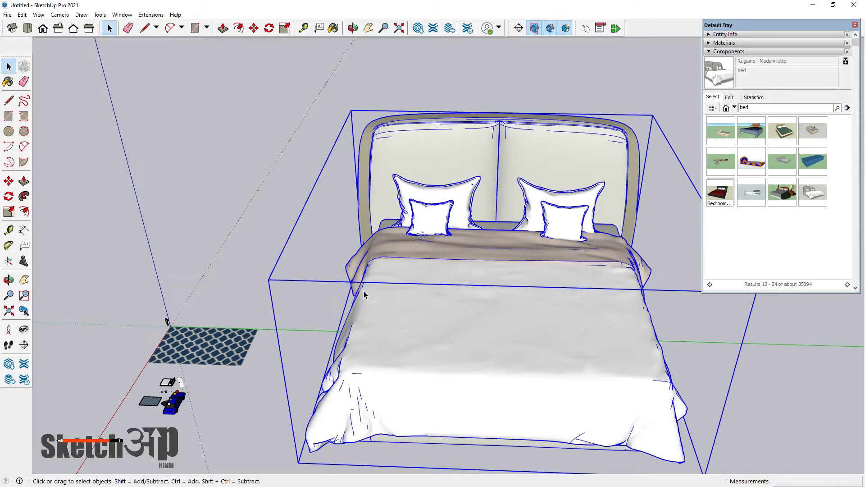
{"action": "scroll", "coordinate": [364, 294], "scroll_direction": "down", "scroll_amount": 2}
{"action": "middle_click_drag", "start_coordinate": [364, 295], "coordinate": [298, 271]}
{"action": "key", "text": "s"}
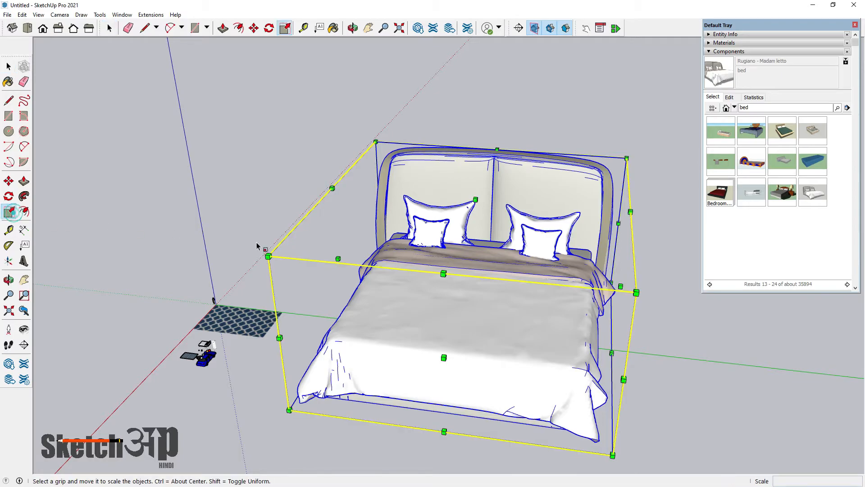
{"action": "left_click_drag", "start_coordinate": [621, 287], "coordinate": [498, 286]}
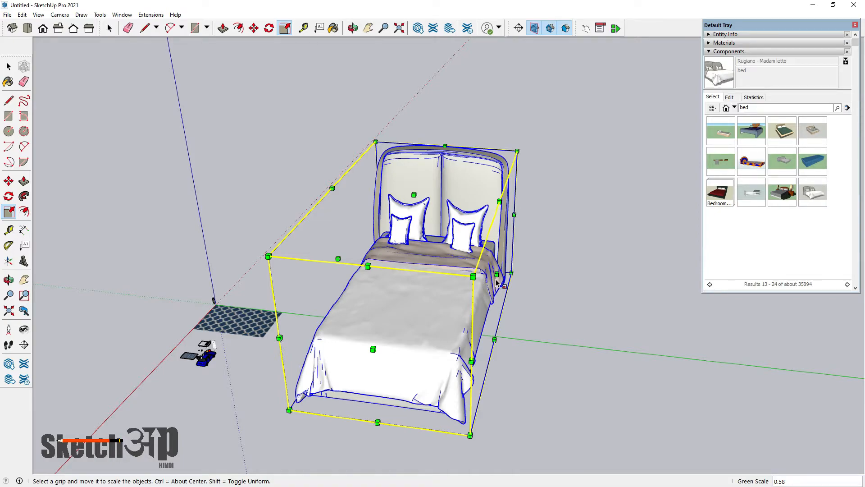
Scale the upholstered bed's width to 6' along the green axis and shrink its length along the red axis
{"action": "left_click_drag", "start_coordinate": [497, 275], "coordinate": [459, 305]}
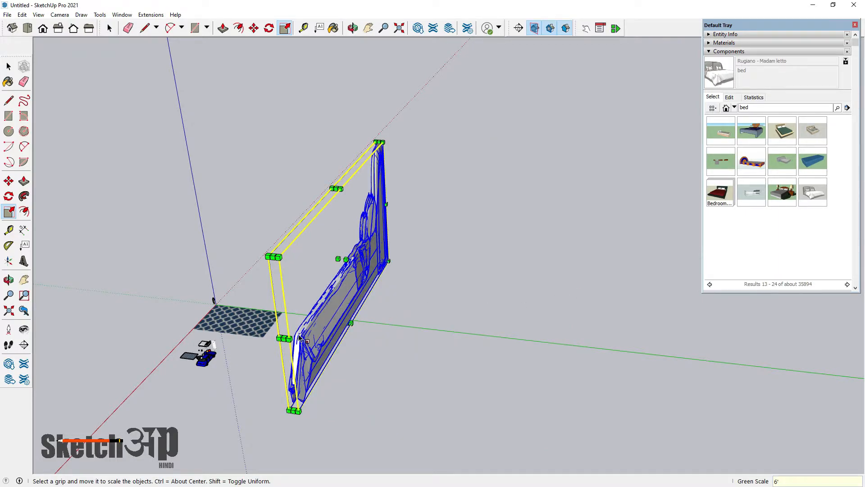
{"action": "left_click_drag", "start_coordinate": [294, 320], "coordinate": [345, 245]}
{"action": "type", "text": "6'"}
{"action": "key", "text": "Return"}
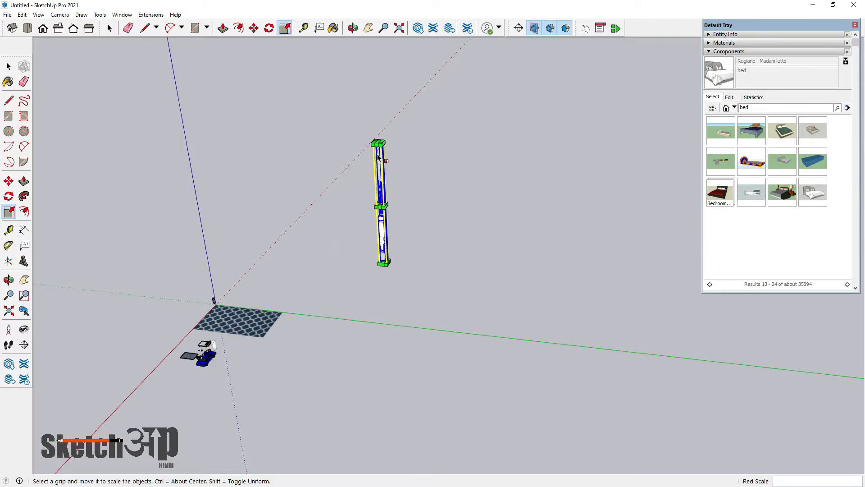
Scale the upholstered bed's height to 4'6 along the blue axis and return to the Select tool
{"action": "scroll", "coordinate": [374, 140], "scroll_direction": "up", "scroll_amount": 3}
{"action": "left_click_drag", "start_coordinate": [382, 129], "coordinate": [382, 287]}
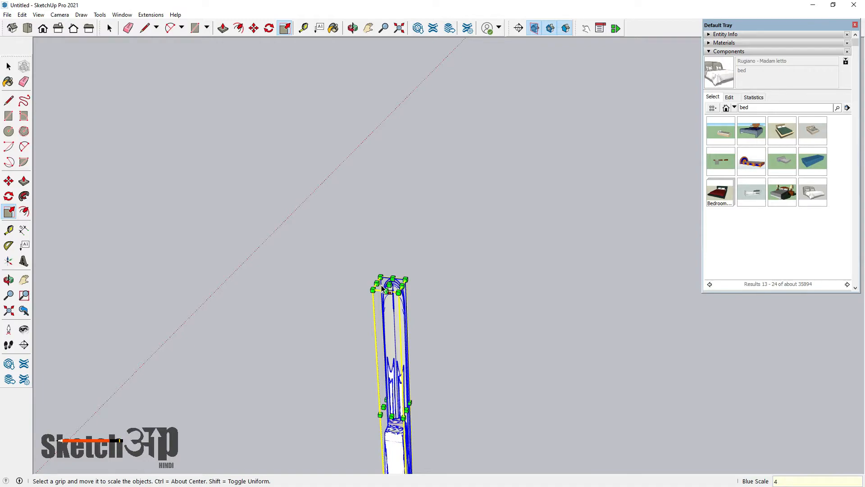
{"action": "key", "text": "Return"}
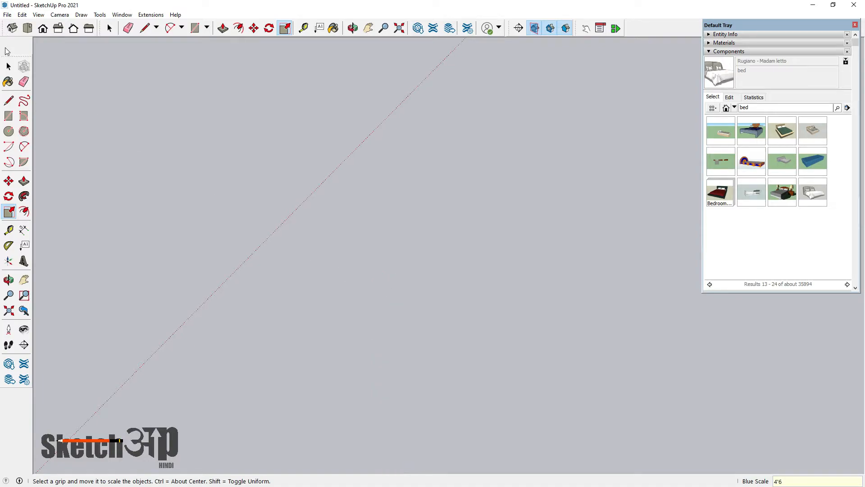
{"action": "left_click", "coordinate": [9, 67]}
{"action": "scroll", "coordinate": [382, 372], "scroll_direction": "up", "scroll_amount": 10}
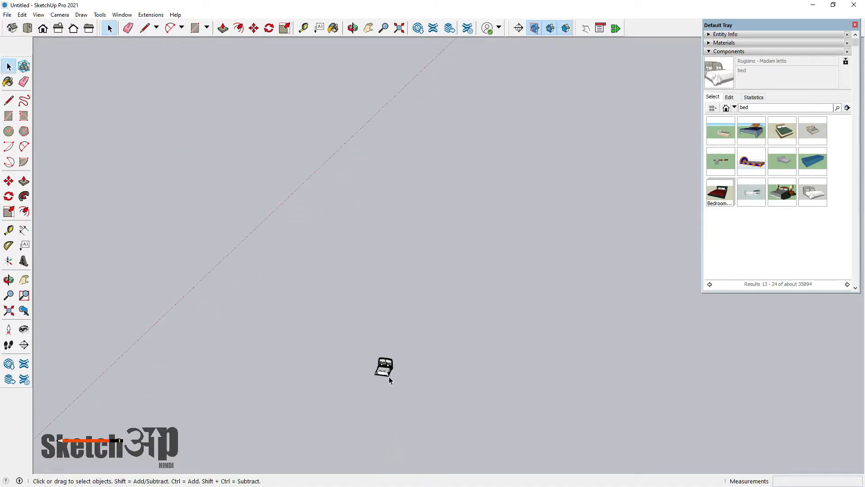
{"action": "scroll", "coordinate": [379, 365], "scroll_direction": "up", "scroll_amount": 8}
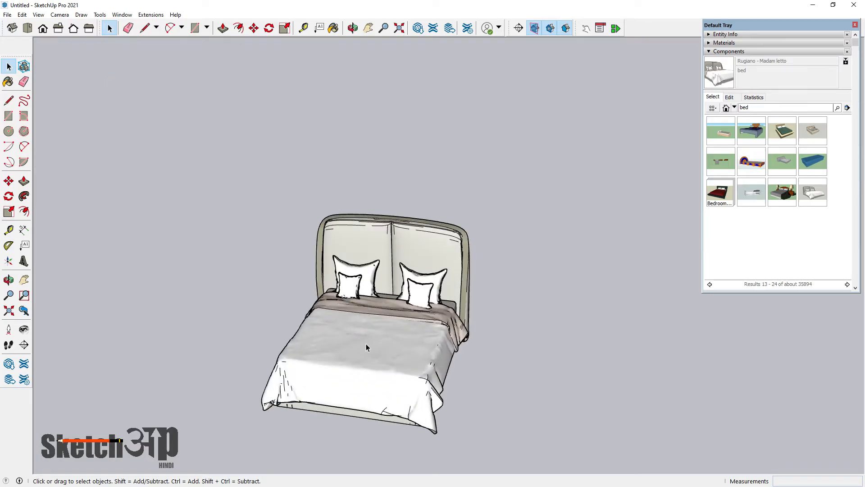
Move the resized upholstered bed next to the platform bed in front of the large rug, and compare the two beds
{"action": "left_click", "coordinate": [6, 181]}
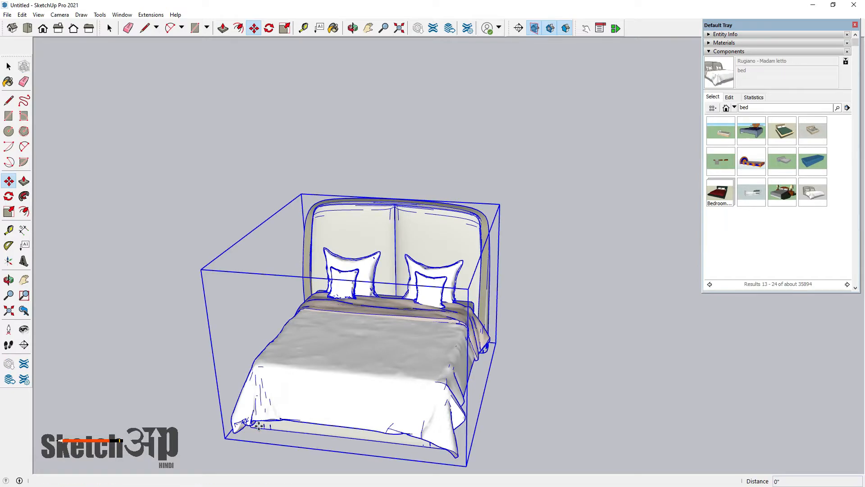
{"action": "scroll", "coordinate": [509, 224], "scroll_direction": "down", "scroll_amount": 6}
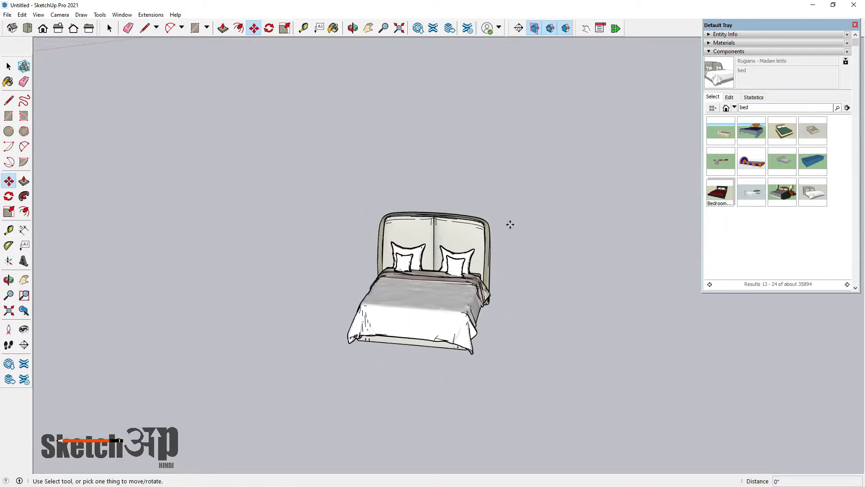
{"action": "left_click", "coordinate": [456, 276]}
{"action": "scroll", "coordinate": [541, 222], "scroll_direction": "down", "scroll_amount": 5}
{"action": "scroll", "coordinate": [562, 210], "scroll_direction": "down", "scroll_amount": 8}
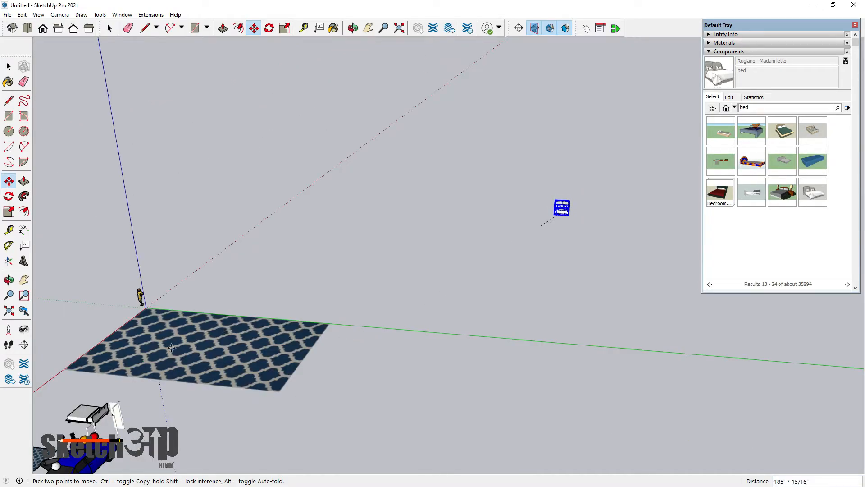
{"action": "scroll", "coordinate": [113, 408], "scroll_direction": "down", "scroll_amount": 3}
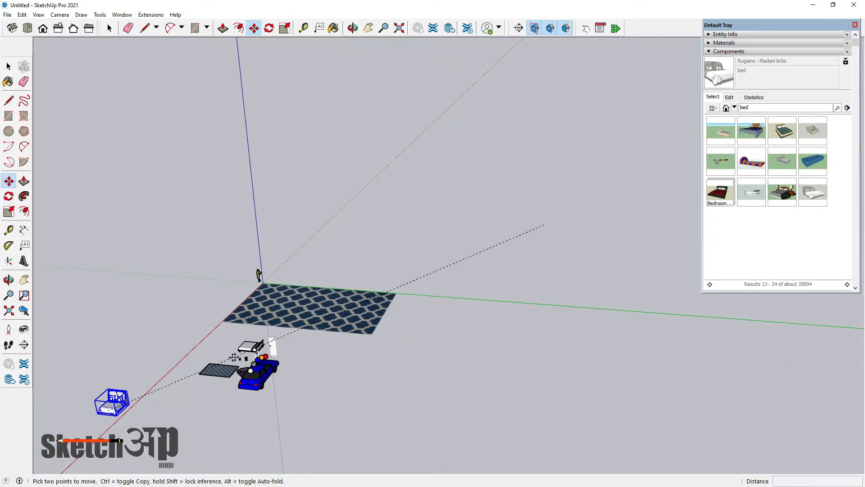
{"action": "scroll", "coordinate": [239, 351], "scroll_direction": "up", "scroll_amount": 3}
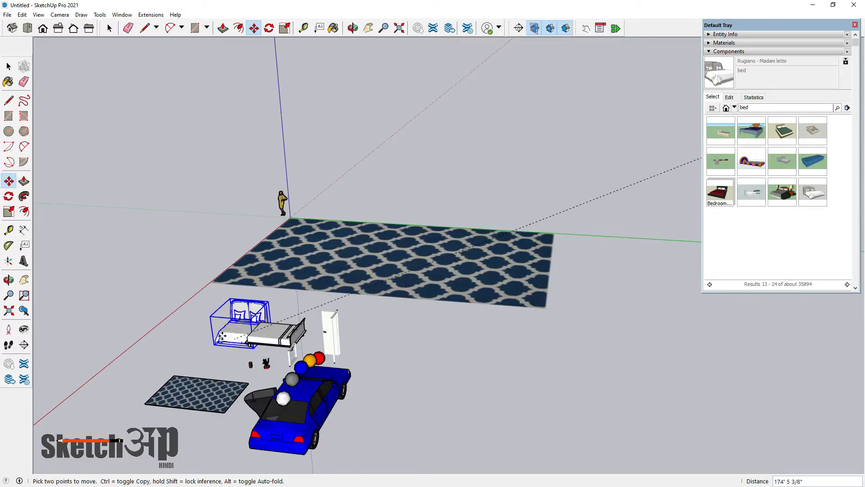
{"action": "left_click", "coordinate": [227, 336]}
{"action": "left_click", "coordinate": [9, 67]}
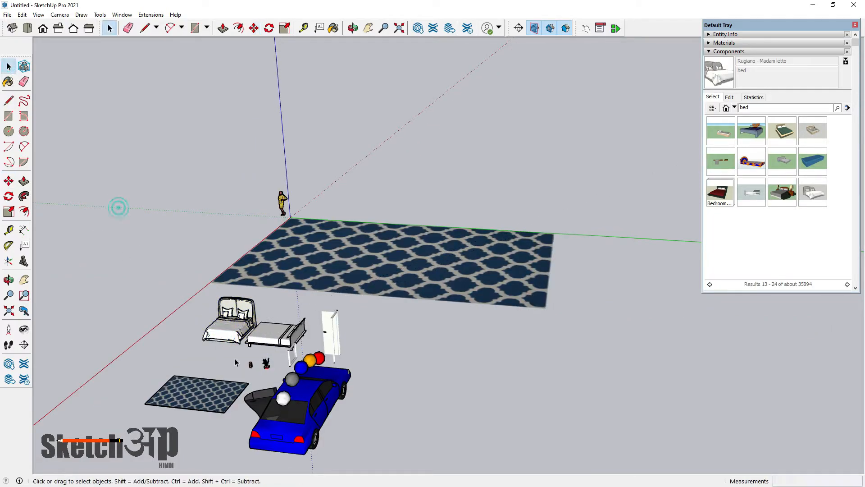
{"action": "scroll", "coordinate": [218, 315], "scroll_direction": "up", "scroll_amount": 6}
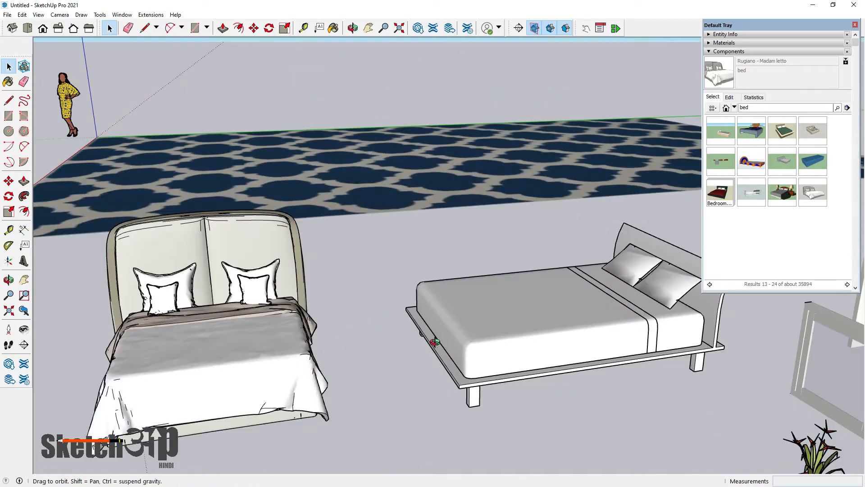
{"action": "middle_click_drag", "start_coordinate": [434, 343], "coordinate": [474, 315]}
{"action": "scroll", "coordinate": [474, 314], "scroll_direction": "down", "scroll_amount": 5}
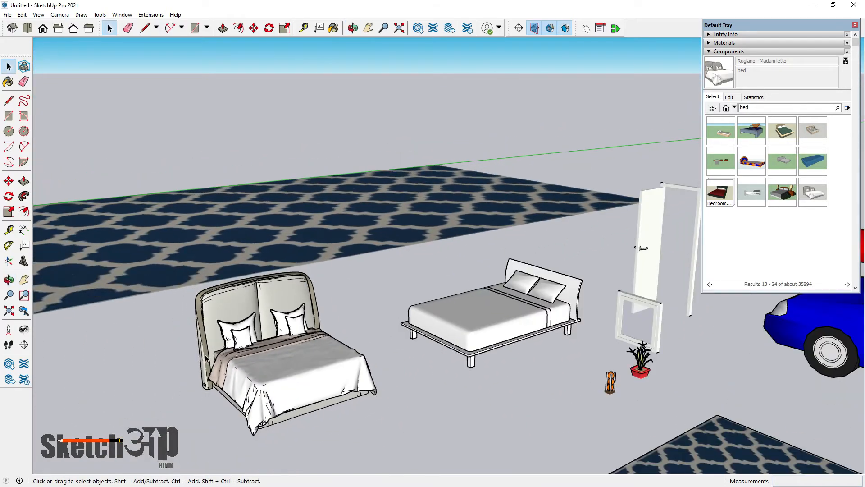
Search 3D Warehouse for "tv unit" and open the TV Unit collection in the first row of results
{"action": "left_click", "coordinate": [752, 107]}
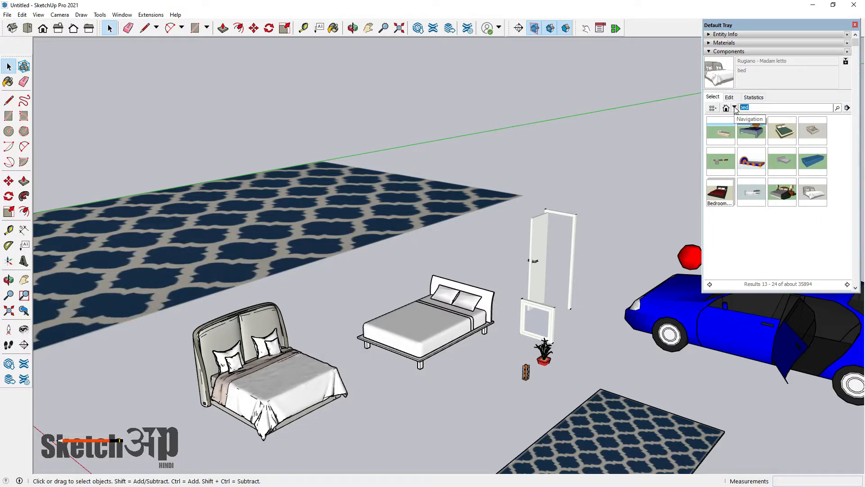
{"action": "type", "text": "tv unit"}
{"action": "key", "text": "Return"}
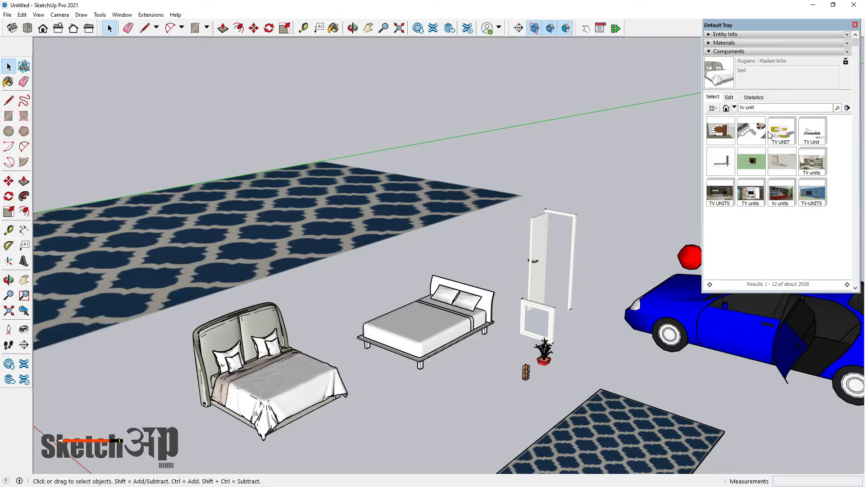
{"action": "left_click", "coordinate": [807, 135]}
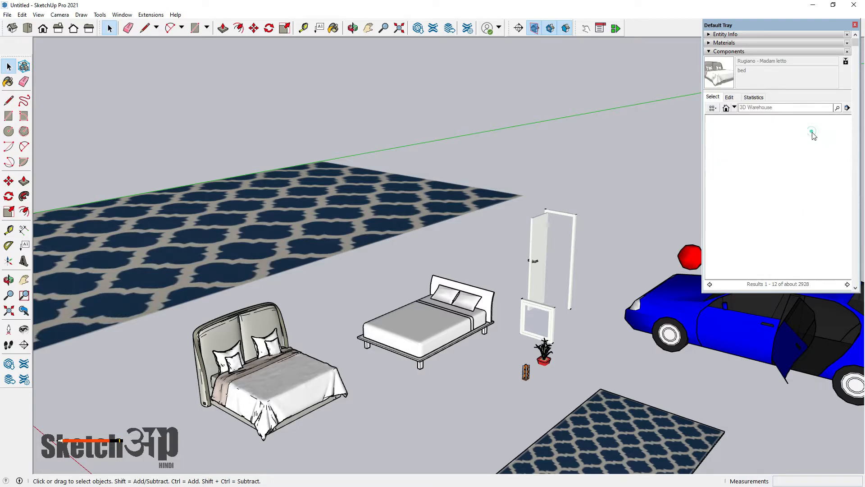
{"action": "left_click", "coordinate": [721, 132]}
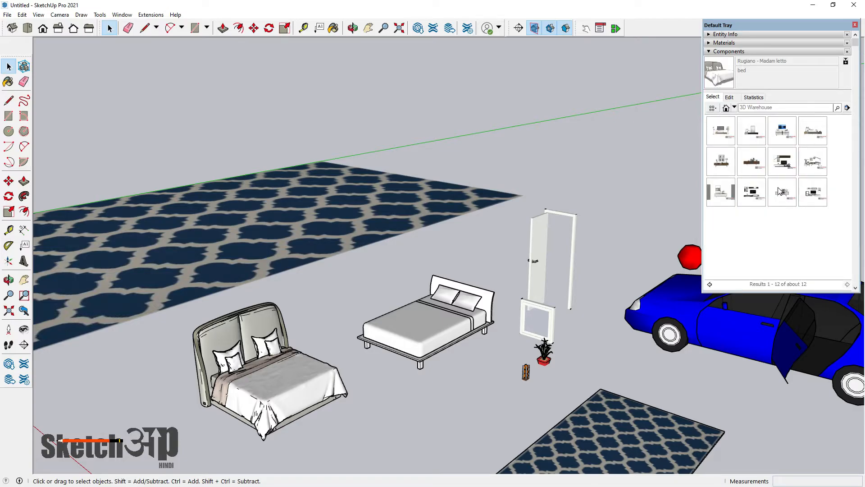
Insert the kệ tivi TV wall unit near the corner of the large rug and view it up close
{"action": "left_click", "coordinate": [785, 168]}
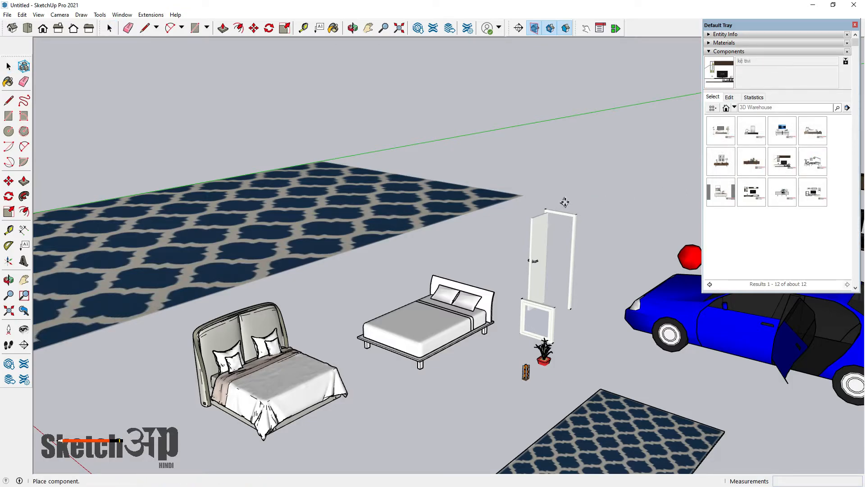
{"action": "left_click", "coordinate": [515, 196]}
{"action": "middle_click_drag", "start_coordinate": [344, 228], "coordinate": [496, 311]}
{"action": "scroll", "coordinate": [589, 171], "scroll_direction": "up", "scroll_amount": 7}
{"action": "scroll", "coordinate": [491, 236], "scroll_direction": "down", "scroll_amount": 4}
{"action": "scroll", "coordinate": [543, 210], "scroll_direction": "up", "scroll_amount": 4}
{"action": "middle_click_drag", "start_coordinate": [554, 219], "coordinate": [539, 223]}
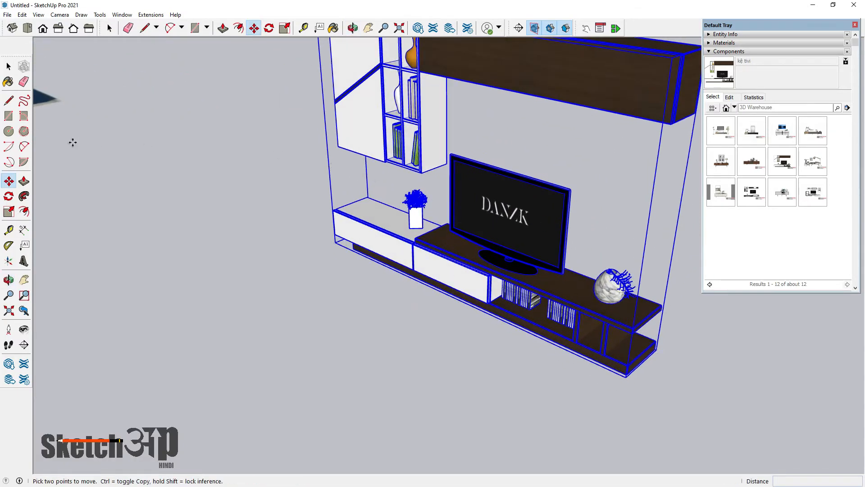
Clear the selection of the TV wall unit and examine it together with the overall layout of rugs, beds, door and car
{"action": "left_click", "coordinate": [8, 66]}
{"action": "left_click", "coordinate": [142, 259]}
{"action": "middle_click_drag", "start_coordinate": [399, 323], "coordinate": [580, 287]}
{"action": "scroll", "coordinate": [316, 253], "scroll_direction": "up", "scroll_amount": 3}
{"action": "middle_click_drag", "start_coordinate": [377, 245], "coordinate": [467, 256]}
{"action": "scroll", "coordinate": [388, 340], "scroll_direction": "down", "scroll_amount": 4}
{"action": "scroll", "coordinate": [444, 237], "scroll_direction": "up", "scroll_amount": 1}
{"action": "scroll", "coordinate": [427, 284], "scroll_direction": "down", "scroll_amount": 3}
{"action": "scroll", "coordinate": [474, 295], "scroll_direction": "down", "scroll_amount": 3}
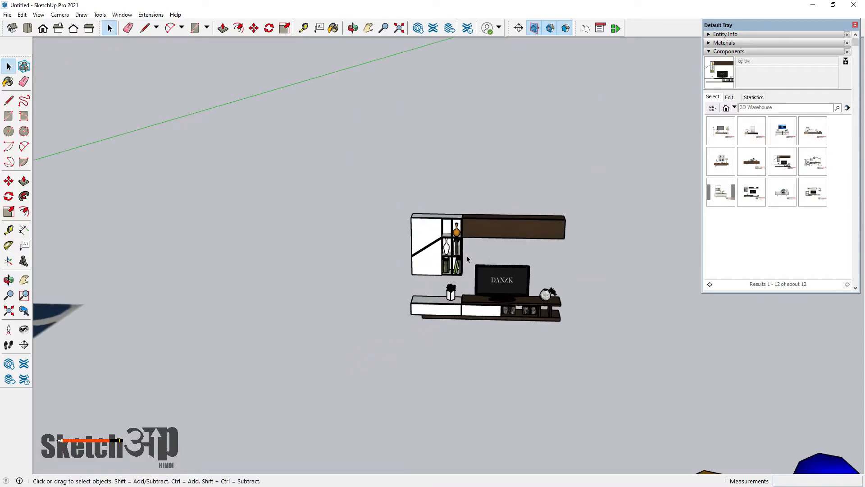
{"action": "scroll", "coordinate": [467, 256], "scroll_direction": "down", "scroll_amount": 5}
{"action": "middle_click_drag", "start_coordinate": [545, 356], "coordinate": [514, 322]}
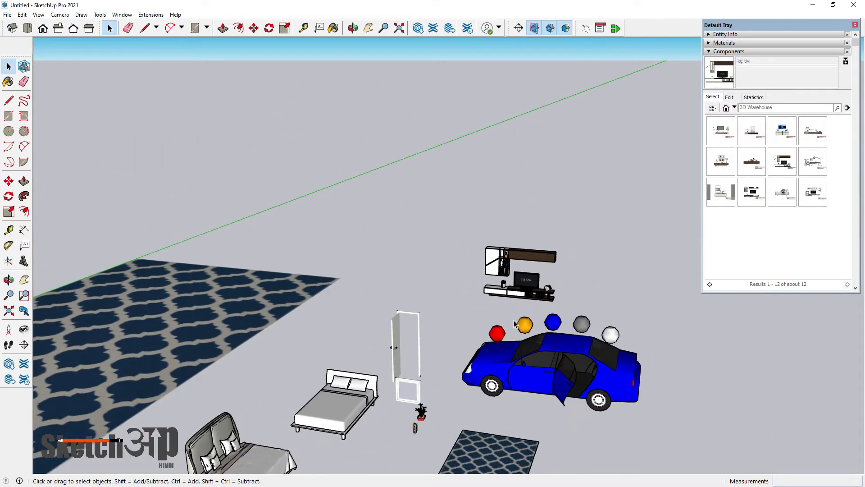
{"action": "scroll", "coordinate": [515, 324], "scroll_direction": "down", "scroll_amount": 2}
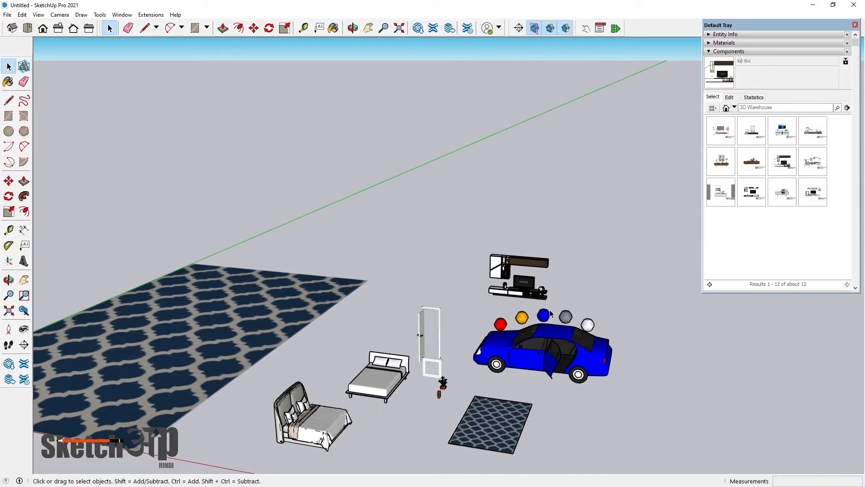
{"action": "scroll", "coordinate": [550, 314], "scroll_direction": "down", "scroll_amount": 6}
{"action": "scroll", "coordinate": [456, 367], "scroll_direction": "up", "scroll_amount": 3}
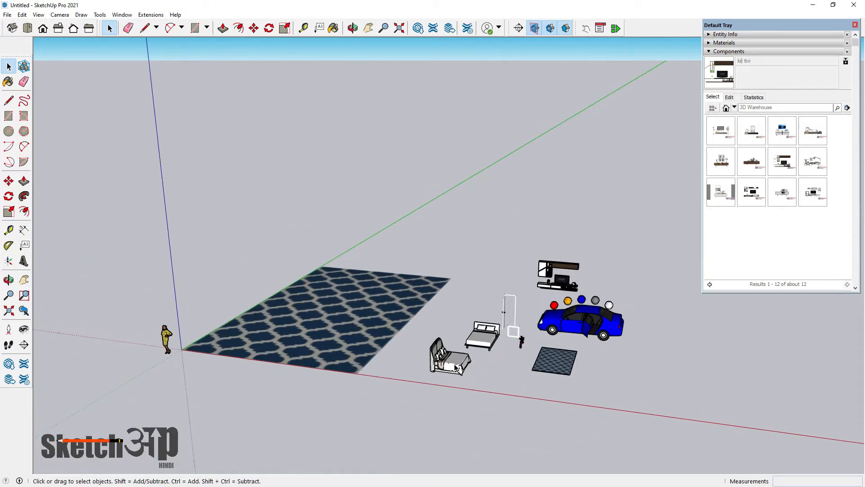
{"action": "scroll", "coordinate": [456, 368], "scroll_direction": "down", "scroll_amount": 6}
{"action": "scroll", "coordinate": [629, 194], "scroll_direction": "up", "scroll_amount": 3}
{"action": "scroll", "coordinate": [560, 280], "scroll_direction": "down", "scroll_amount": 5}
{"action": "scroll", "coordinate": [442, 400], "scroll_direction": "up", "scroll_amount": 4}
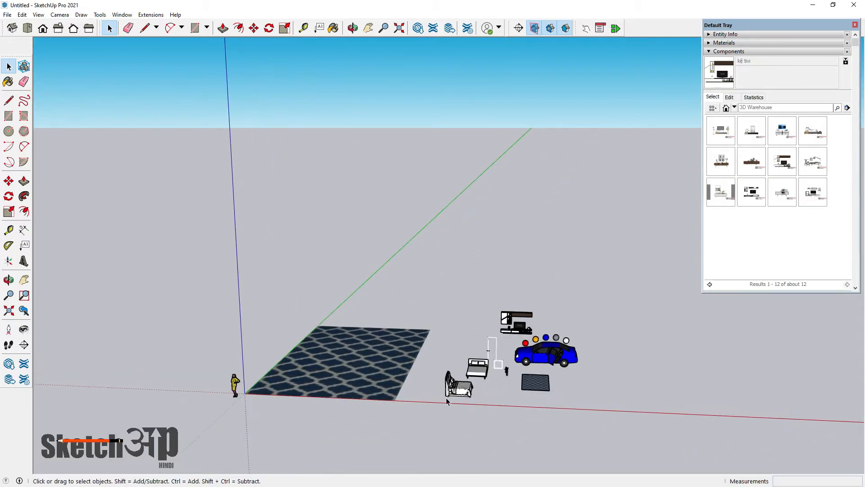
Frame the upholstered bed up close and add a scene of this view, saving the style changes as a new style
{"action": "scroll", "coordinate": [442, 400], "scroll_direction": "up", "scroll_amount": 5}
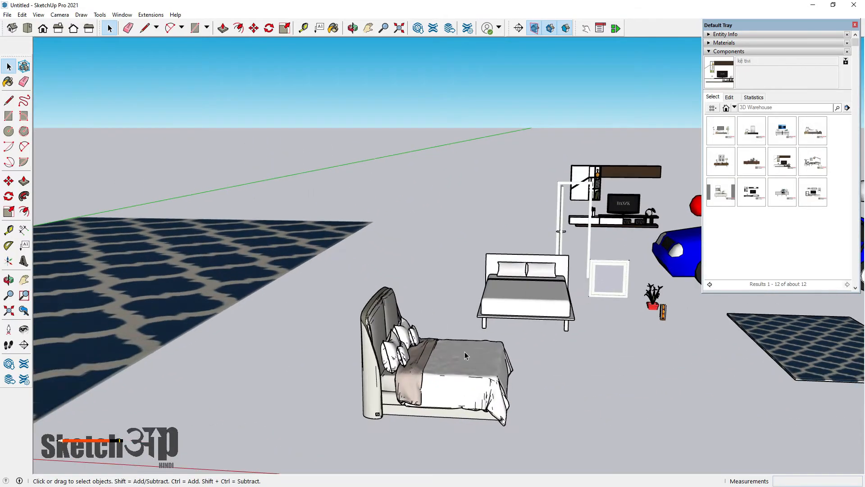
{"action": "middle_click_drag", "start_coordinate": [469, 356], "coordinate": [203, 389]}
{"action": "scroll", "coordinate": [203, 389], "scroll_direction": "up", "scroll_amount": 4}
{"action": "middle_click_drag", "start_coordinate": [628, 292], "coordinate": [346, 346]}
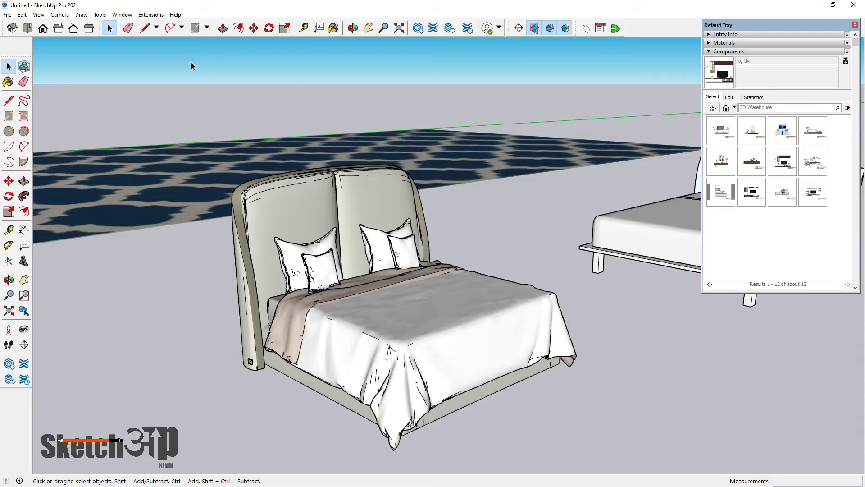
{"action": "left_click", "coordinate": [40, 15]}
{"action": "mouse_move", "coordinate": [55, 179]}
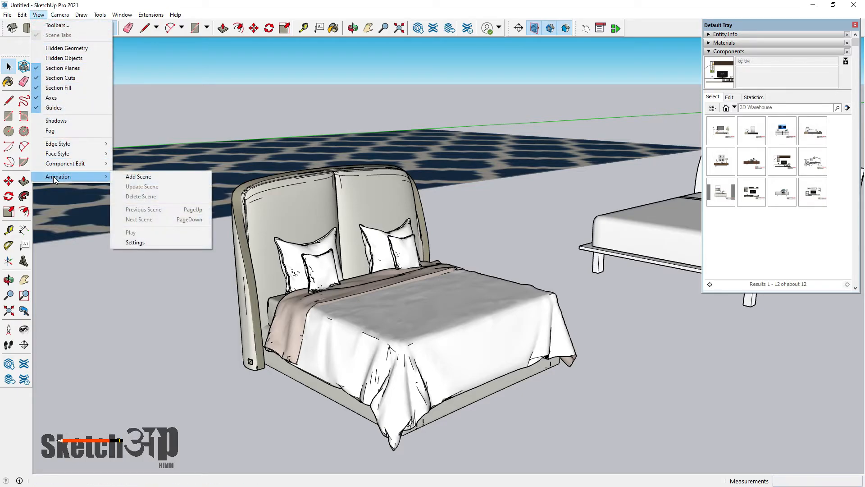
{"action": "left_click", "coordinate": [138, 179]}
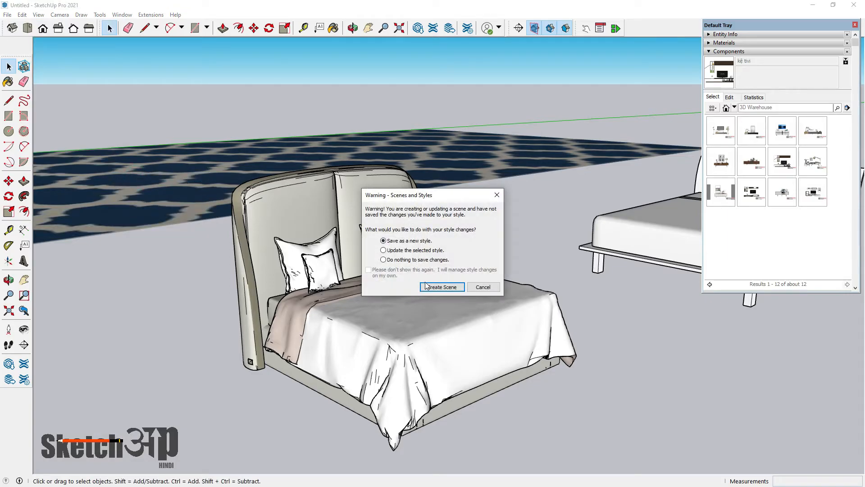
{"action": "left_click", "coordinate": [444, 289]}
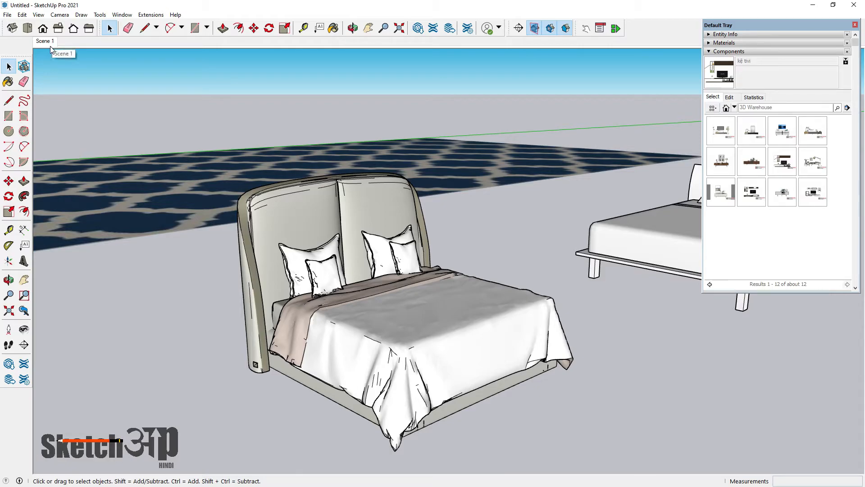
Orbit and zoom far away from the upholstered bed, and recall its saved view with Scene 1
{"action": "middle_click_drag", "start_coordinate": [109, 87], "coordinate": [251, 149]}
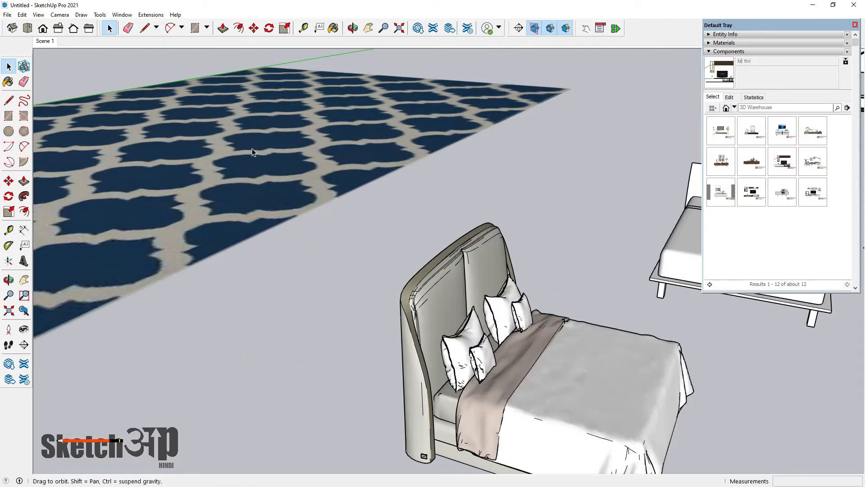
{"action": "scroll", "coordinate": [428, 146], "scroll_direction": "down", "scroll_amount": 6}
{"action": "scroll", "coordinate": [105, 160], "scroll_direction": "down", "scroll_amount": 8}
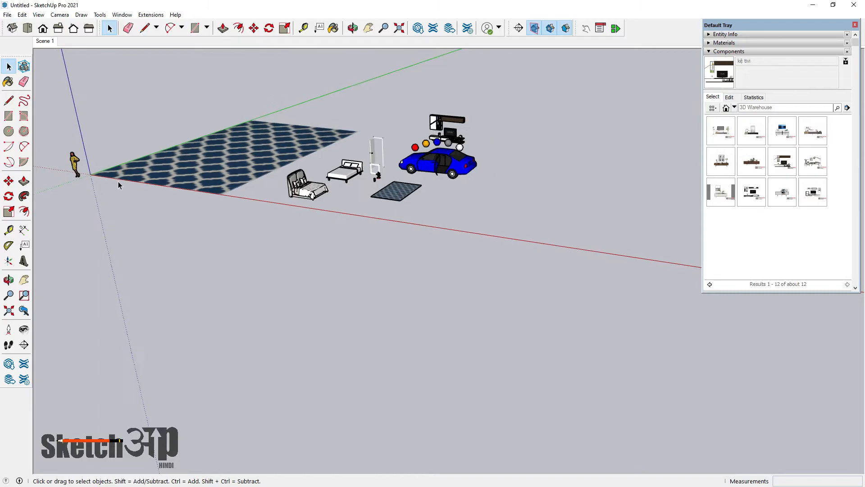
{"action": "scroll", "coordinate": [144, 193], "scroll_direction": "down", "scroll_amount": 8}
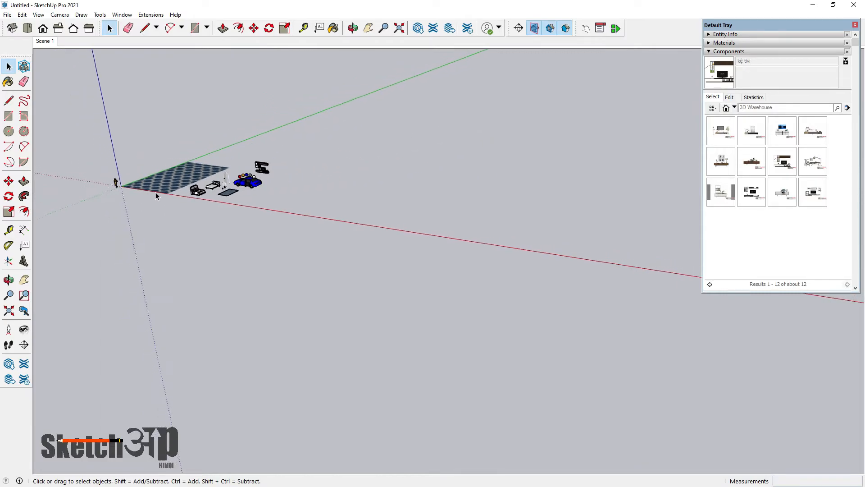
{"action": "scroll", "coordinate": [163, 193], "scroll_direction": "down", "scroll_amount": 3}
{"action": "scroll", "coordinate": [220, 187], "scroll_direction": "up", "scroll_amount": 2}
{"action": "scroll", "coordinate": [229, 182], "scroll_direction": "down", "scroll_amount": 4}
{"action": "scroll", "coordinate": [296, 174], "scroll_direction": "down", "scroll_amount": 5}
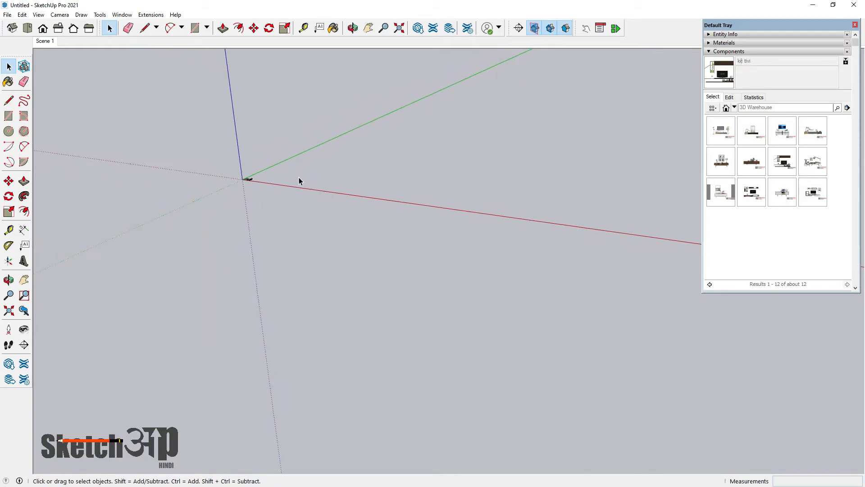
{"action": "left_click", "coordinate": [41, 43]}
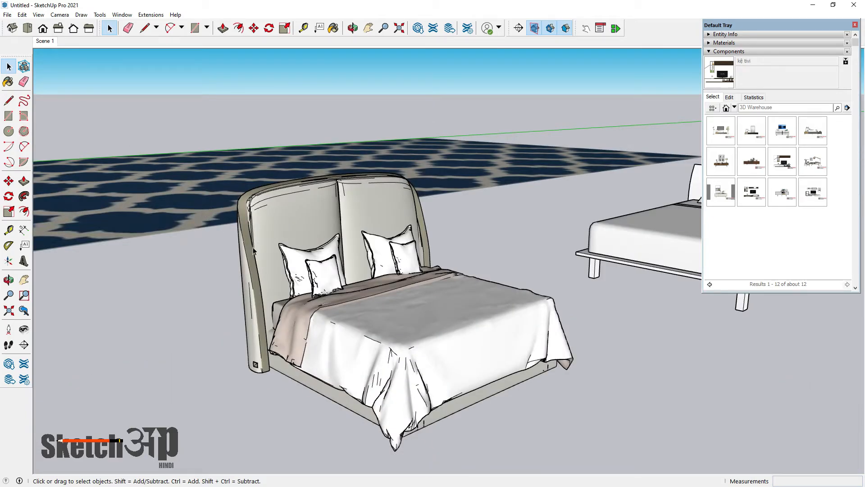
Frame the complete TV wall unit nearly head-on so that it fills the middle of the view without the car or beds
{"action": "scroll", "coordinate": [293, 276], "scroll_direction": "down", "scroll_amount": 1}
{"action": "middle_click_drag", "start_coordinate": [294, 276], "coordinate": [464, 326]}
{"action": "scroll", "coordinate": [247, 288], "scroll_direction": "down", "scroll_amount": 2}
{"action": "middle_click_drag", "start_coordinate": [248, 288], "coordinate": [304, 309]}
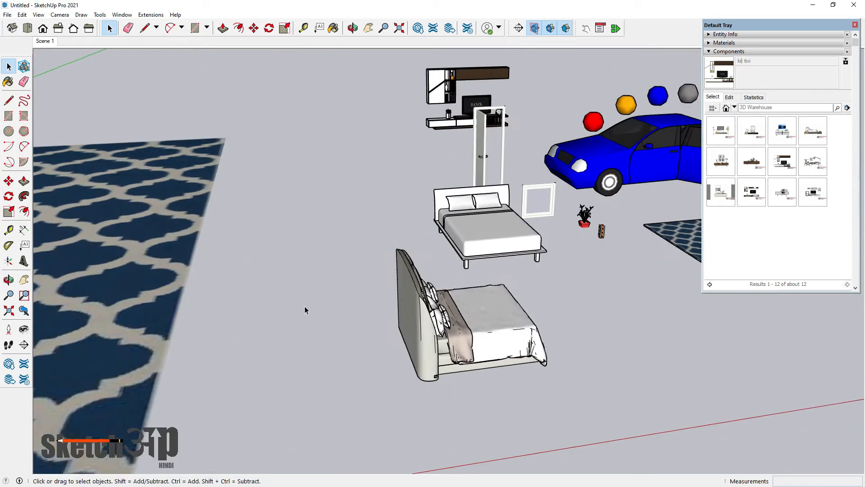
{"action": "scroll", "coordinate": [289, 329], "scroll_direction": "down", "scroll_amount": 3}
{"action": "middle_click_drag", "start_coordinate": [238, 340], "coordinate": [295, 236]}
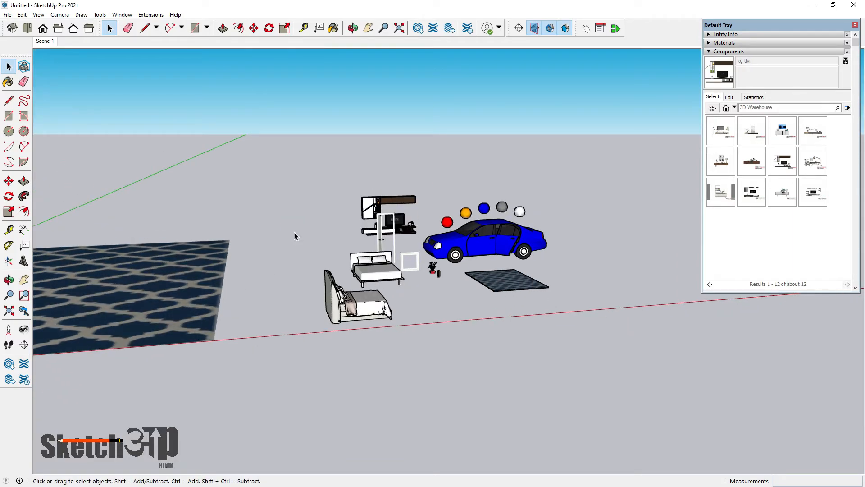
{"action": "left_click", "coordinate": [295, 226]}
{"action": "middle_click_drag", "start_coordinate": [357, 273], "coordinate": [325, 276]}
{"action": "scroll", "coordinate": [292, 274], "scroll_direction": "down", "scroll_amount": 3}
{"action": "scroll", "coordinate": [469, 256], "scroll_direction": "up", "scroll_amount": 3}
{"action": "scroll", "coordinate": [469, 258], "scroll_direction": "up", "scroll_amount": 3}
{"action": "scroll", "coordinate": [424, 174], "scroll_direction": "up", "scroll_amount": 6}
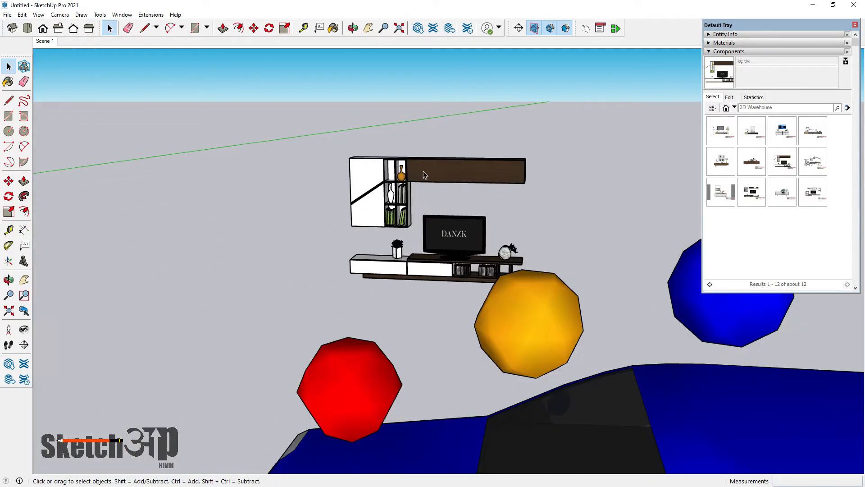
{"action": "scroll", "coordinate": [424, 177], "scroll_direction": "up", "scroll_amount": 4}
{"action": "middle_click_drag", "start_coordinate": [437, 229], "coordinate": [444, 202]}
{"action": "mouse_move", "coordinate": [469, 243]}
{"action": "middle_mouse_down"}
{"action": "mouse_move", "coordinate": [495, 243]}
{"action": "mouse_move", "coordinate": [272, 243]}
{"action": "middle_mouse_up"}
{"action": "left_click", "coordinate": [592, 271]}
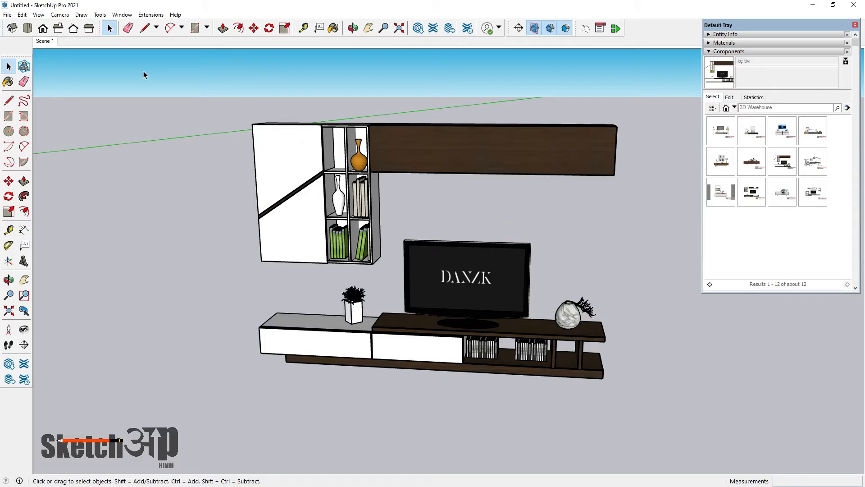
Start a 2D graphic export of the TV wall unit view to the Desktop as a JPEG image named Untitled 1
{"action": "left_click", "coordinate": [7, 15]}
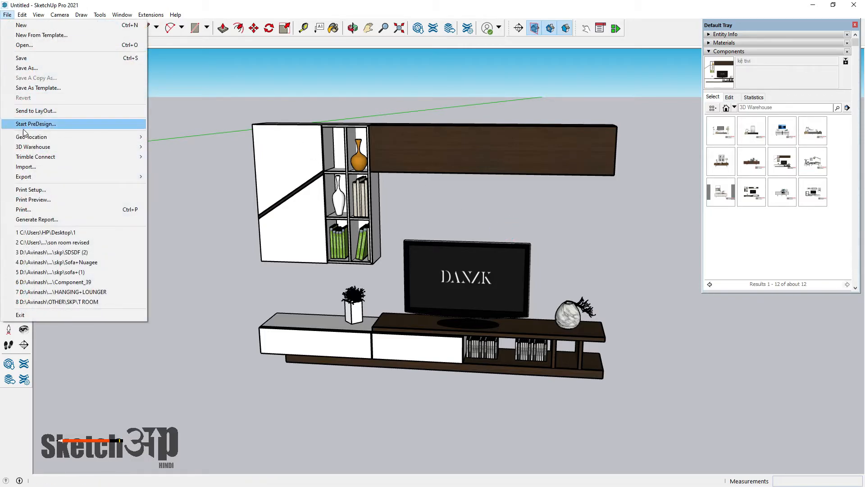
{"action": "mouse_move", "coordinate": [29, 179]}
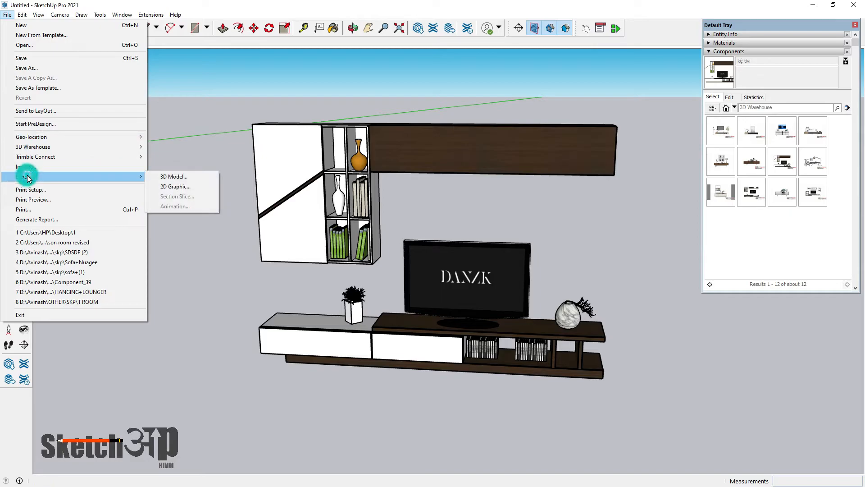
{"action": "left_click", "coordinate": [176, 188]}
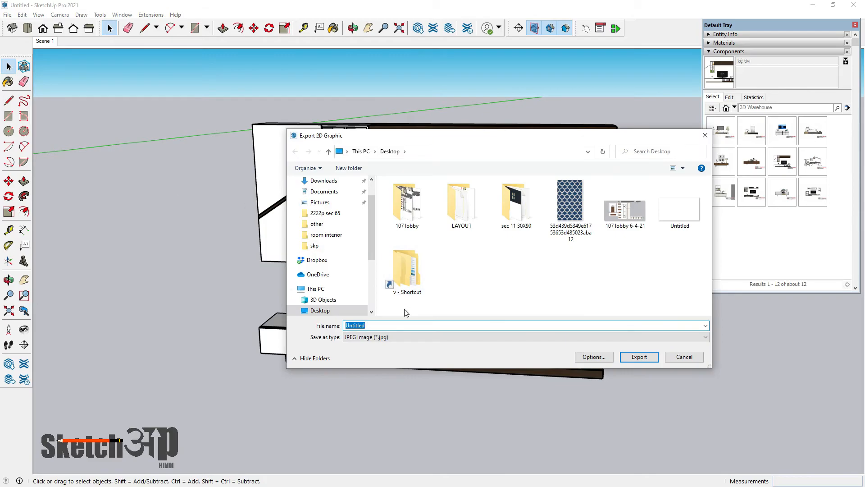
{"action": "left_click", "coordinate": [393, 338]}
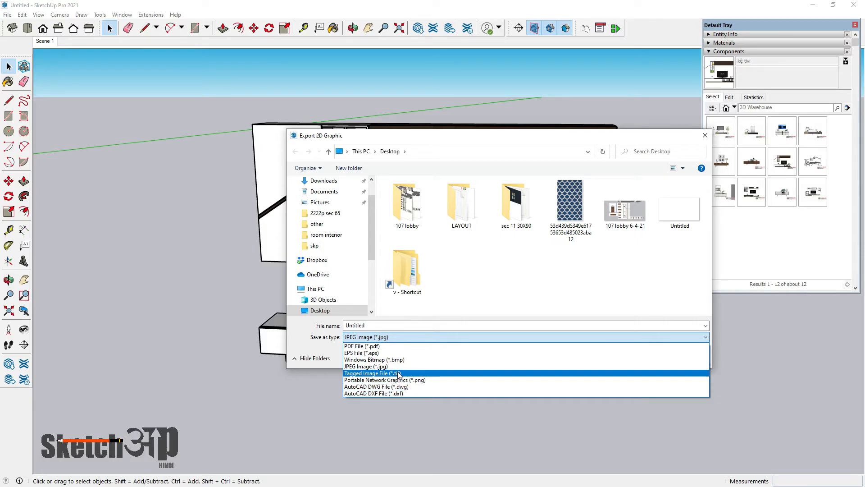
{"action": "left_click", "coordinate": [391, 328]}
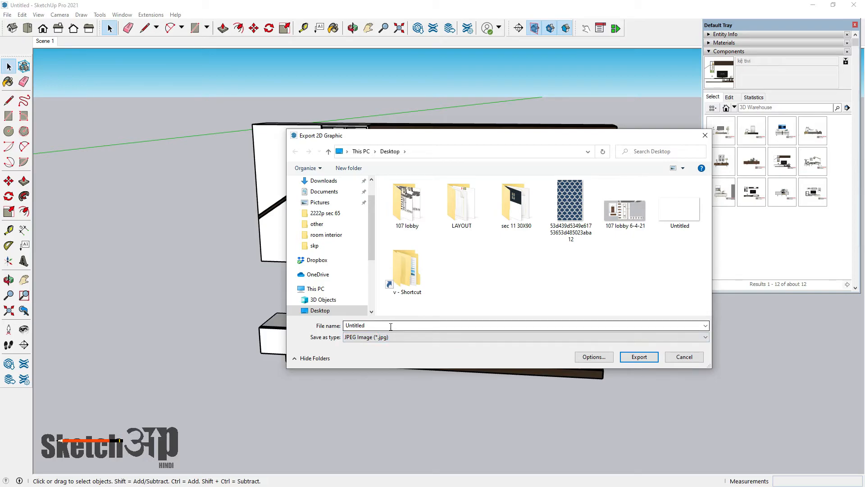
{"action": "left_click", "coordinate": [391, 326]}
{"action": "left_click", "coordinate": [391, 326]}
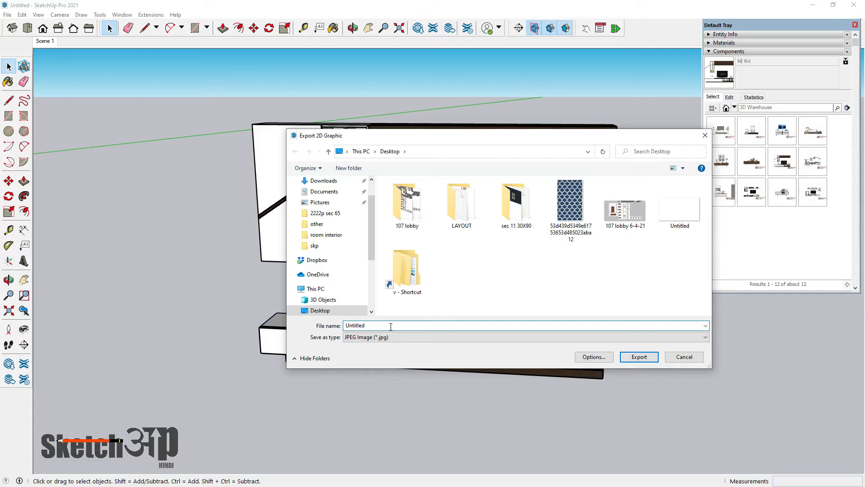
{"action": "left_click", "coordinate": [487, 283]}
Set the export image width to 5200 pixels with the view size option off, and export the JPEG
{"action": "left_click", "coordinate": [593, 356]}
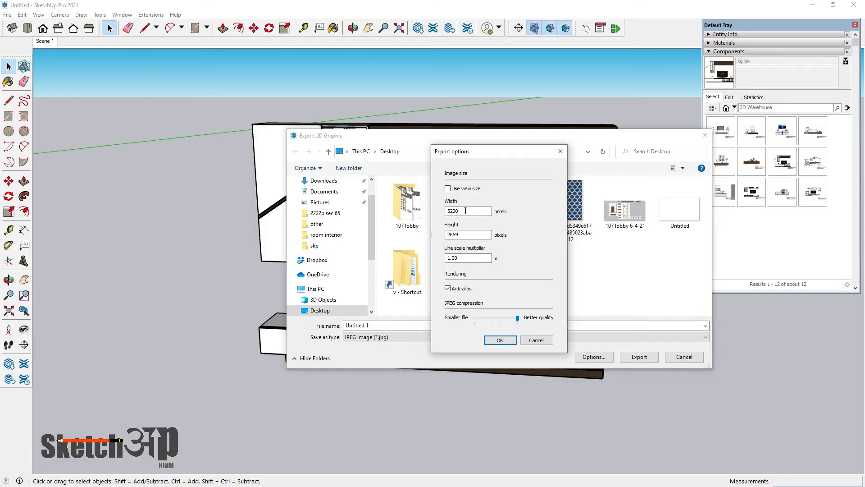
{"action": "left_click", "coordinate": [448, 189]}
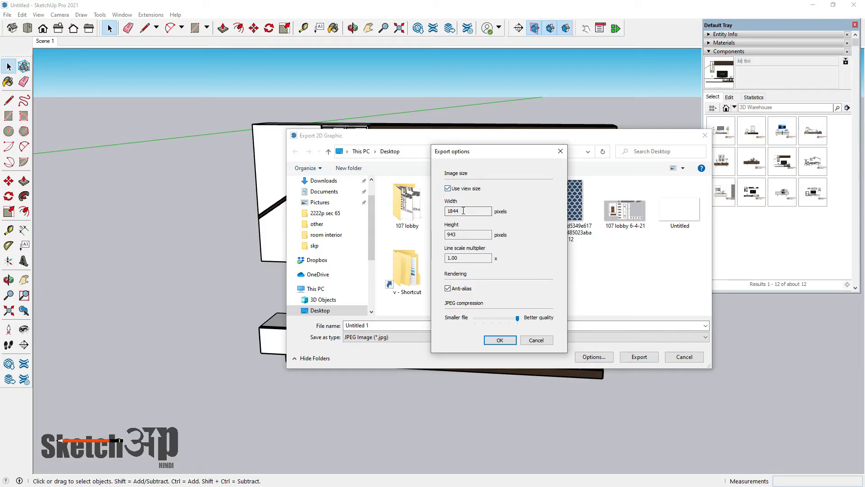
{"action": "left_click", "coordinate": [448, 188]}
{"action": "left_click_drag", "start_coordinate": [459, 212], "coordinate": [440, 213]}
{"action": "type", "text": "5200"}
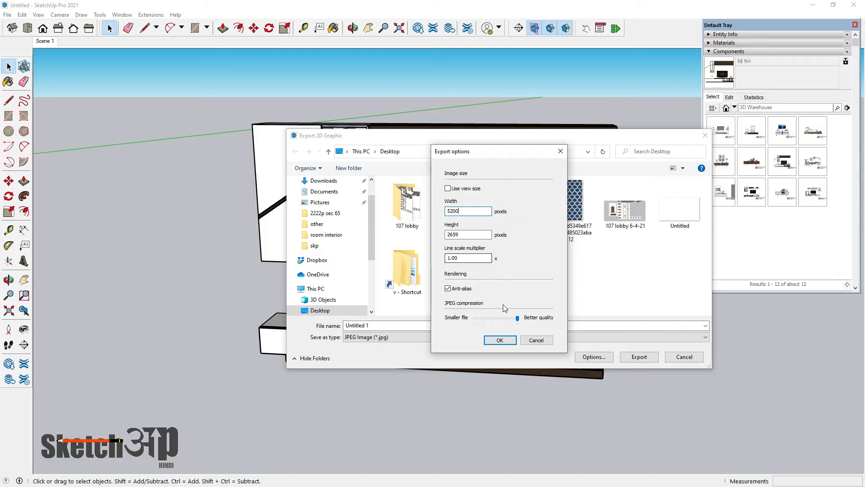
{"action": "left_click", "coordinate": [506, 342]}
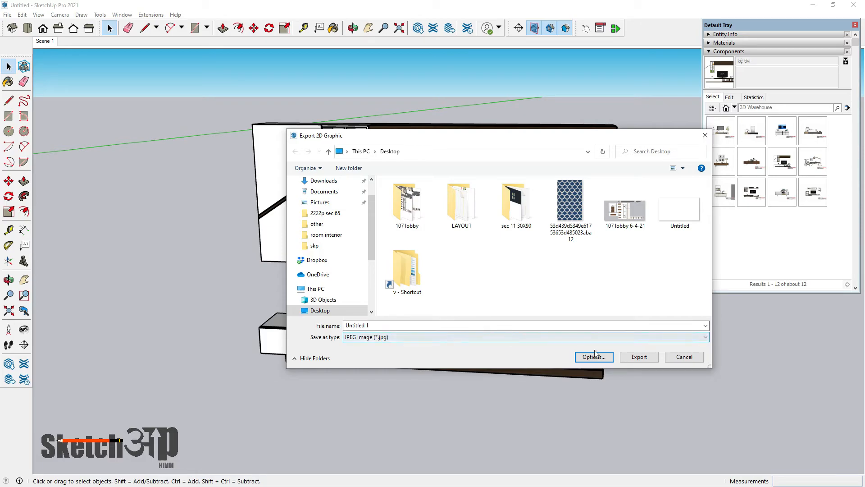
{"action": "left_click", "coordinate": [639, 357]}
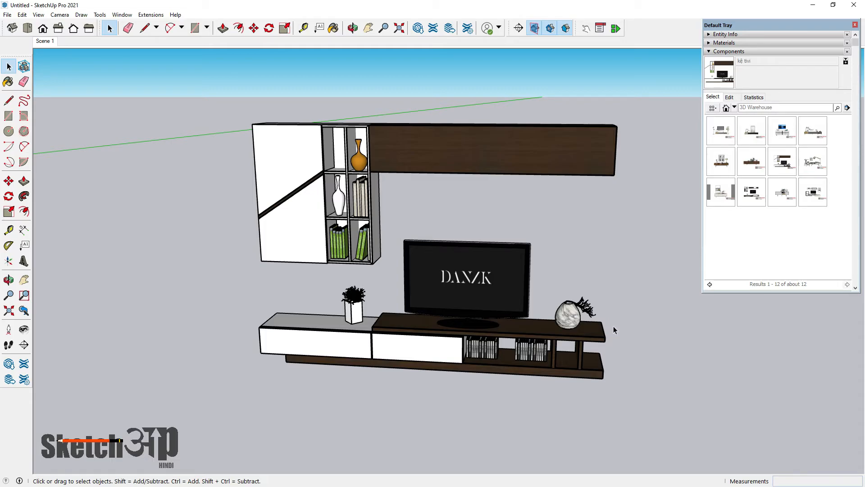
Open the exported Untitled 1 image from the desktop in Photos, inspect it zoomed in, and return to SketchUp
{"action": "left_click", "coordinate": [813, 5]}
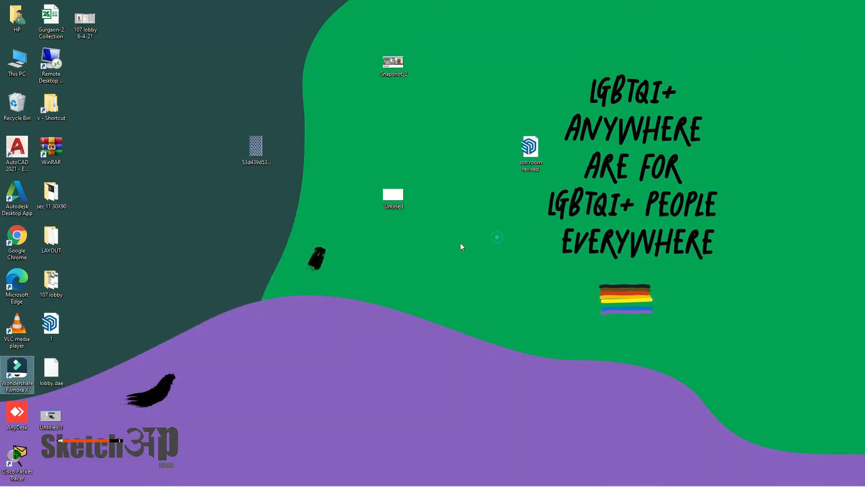
{"action": "double_click", "coordinate": [50, 417]}
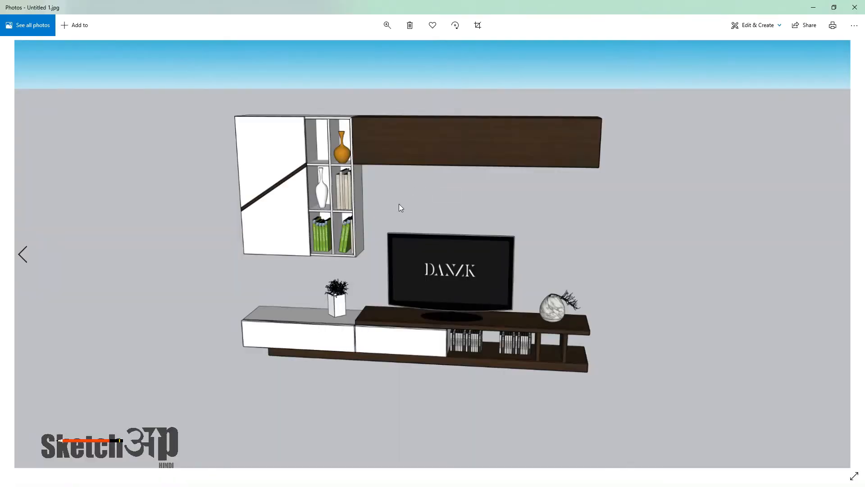
{"action": "key", "text": "Left"}
{"action": "key", "text": "Right"}
{"action": "double_click", "coordinate": [401, 240]}
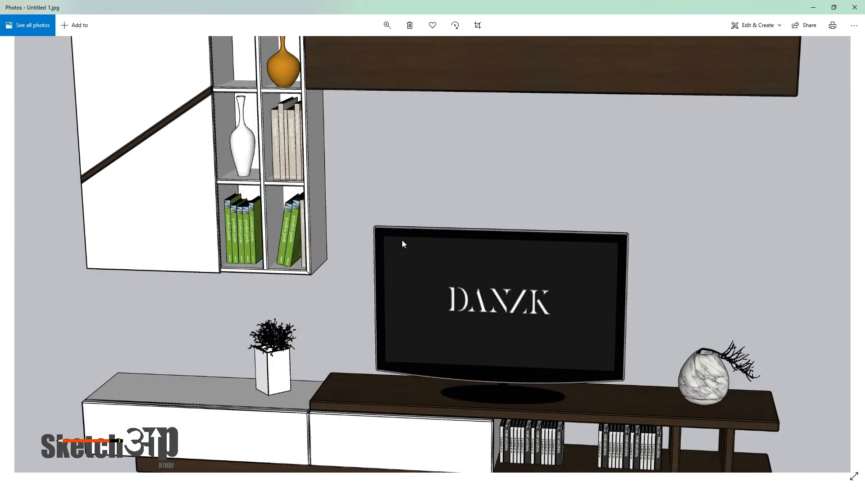
{"action": "left_click", "coordinate": [814, 7]}
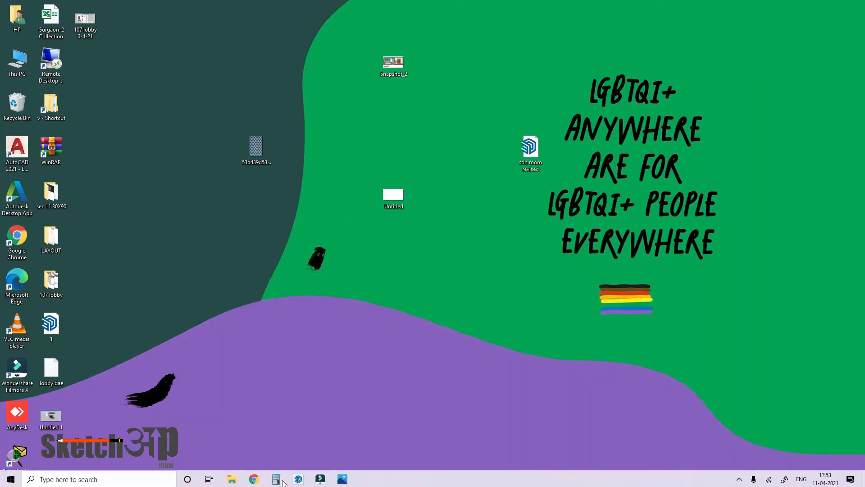
{"action": "left_click", "coordinate": [298, 478]}
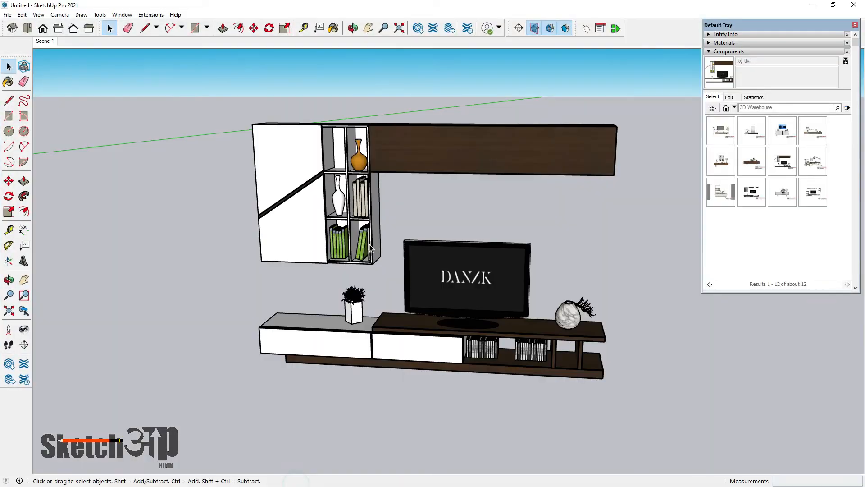
Start a 2D graphic export of the TV wall unit view as a JPEG image with the view size option on
{"action": "left_click", "coordinate": [7, 15]}
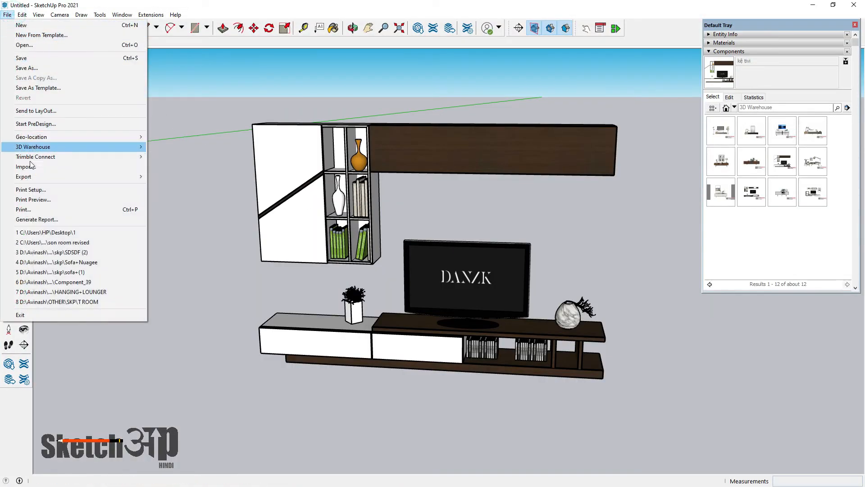
{"action": "mouse_move", "coordinate": [34, 178]}
{"action": "left_click", "coordinate": [161, 186]}
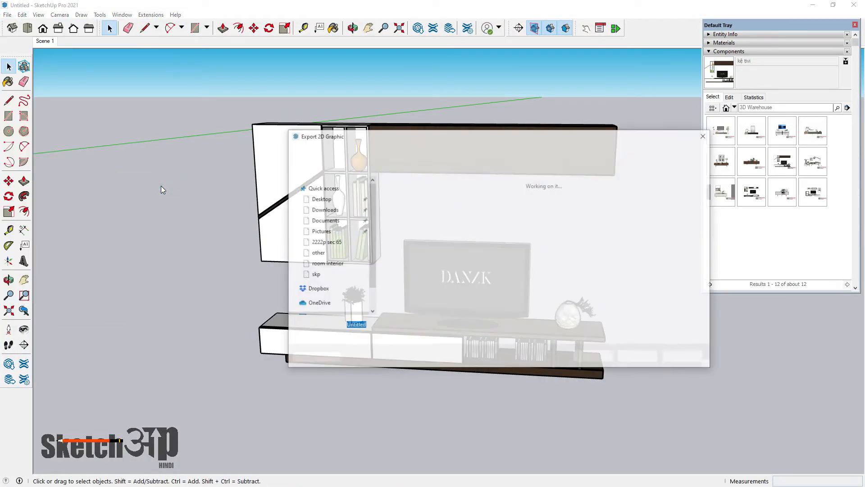
{"action": "left_click", "coordinate": [381, 337]}
{"action": "left_click", "coordinate": [381, 337]}
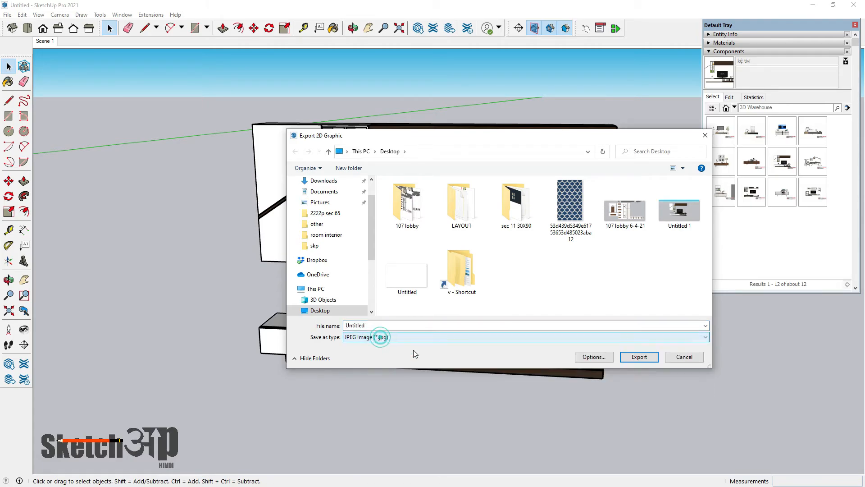
{"action": "left_click", "coordinate": [595, 359]}
{"action": "left_click", "coordinate": [448, 188]}
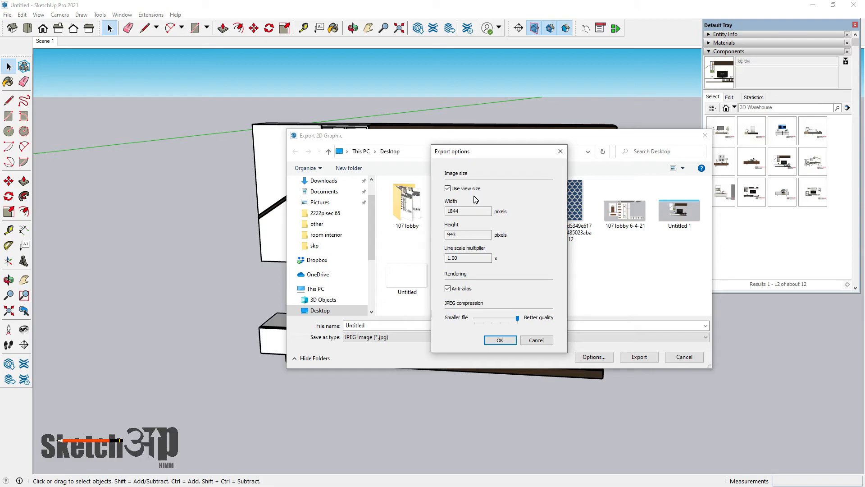
{"action": "left_click", "coordinate": [500, 341]}
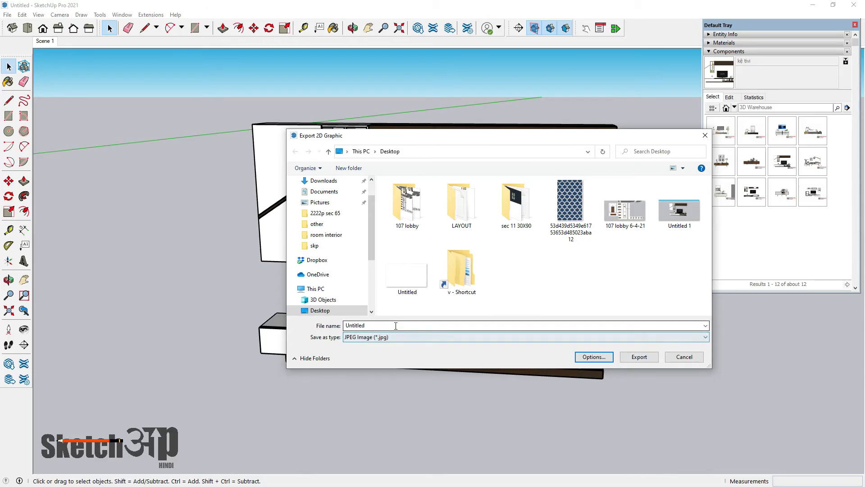
Keep the existing Untitled image, name the new one Untitled 2 and export it to the Desktop
{"action": "left_click", "coordinate": [638, 357]}
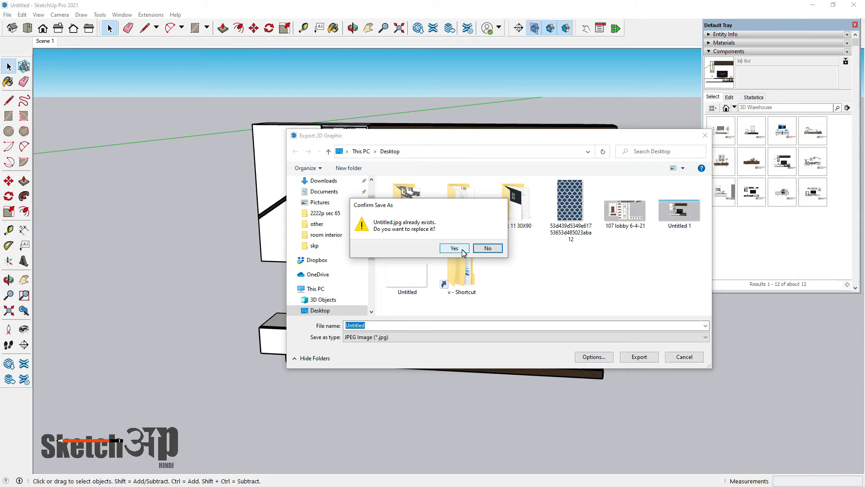
{"action": "left_click", "coordinate": [489, 249]}
{"action": "left_click", "coordinate": [383, 325]}
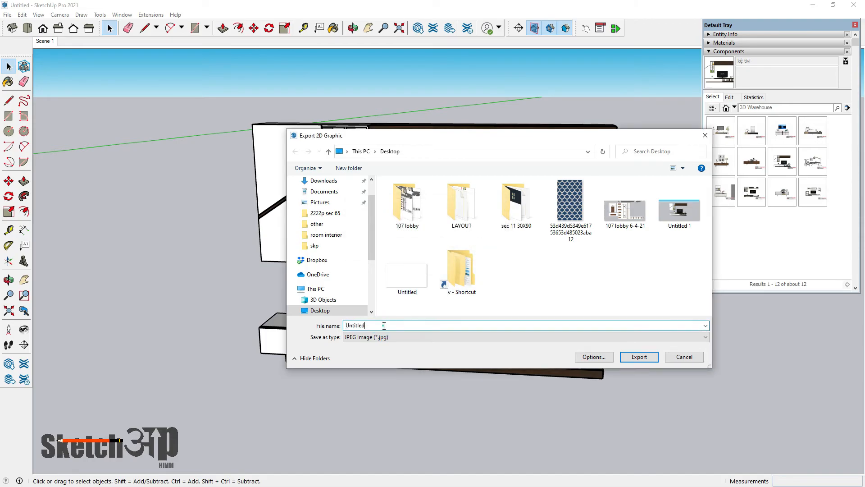
{"action": "left_click", "coordinate": [384, 325]}
{"action": "type", "text": "2"}
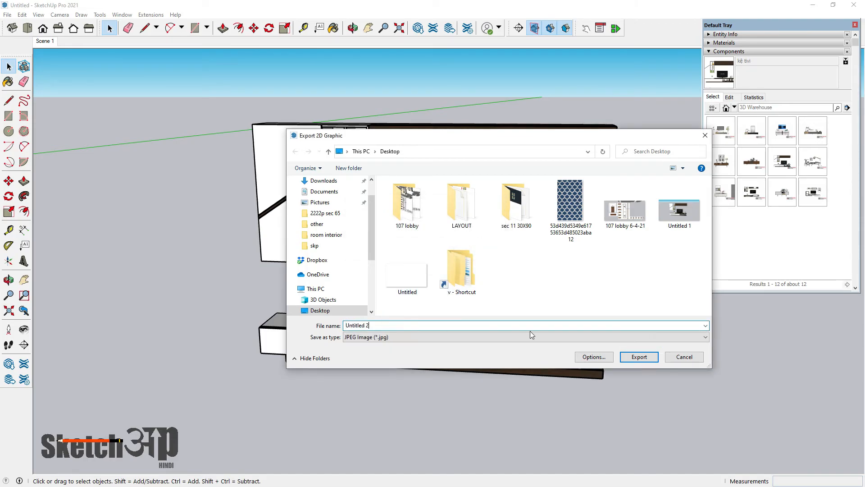
{"action": "left_click", "coordinate": [649, 355]}
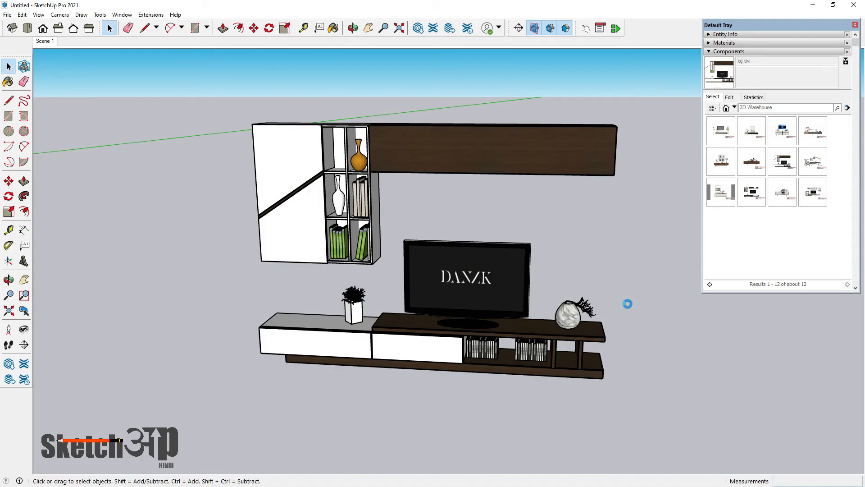
Open the exported Untitled 2 image from the desktop in Photos and compare it with Untitled 1 at full view
{"action": "left_click", "coordinate": [813, 4]}
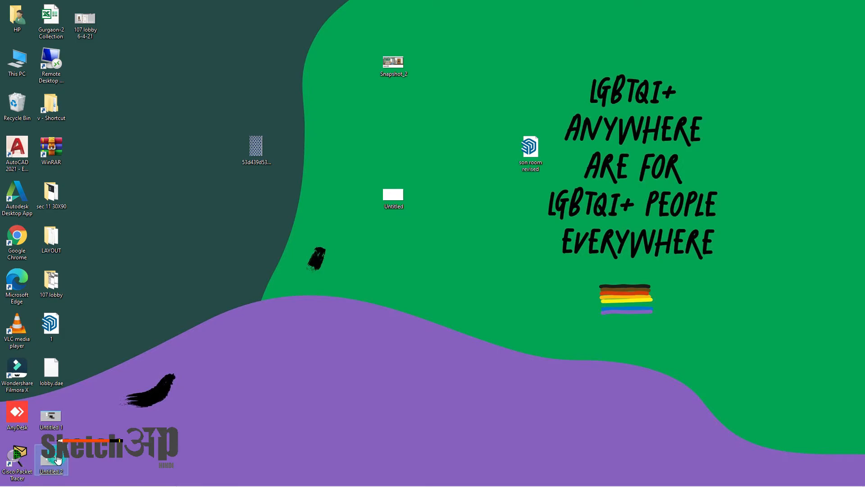
{"action": "double_click", "coordinate": [58, 460]}
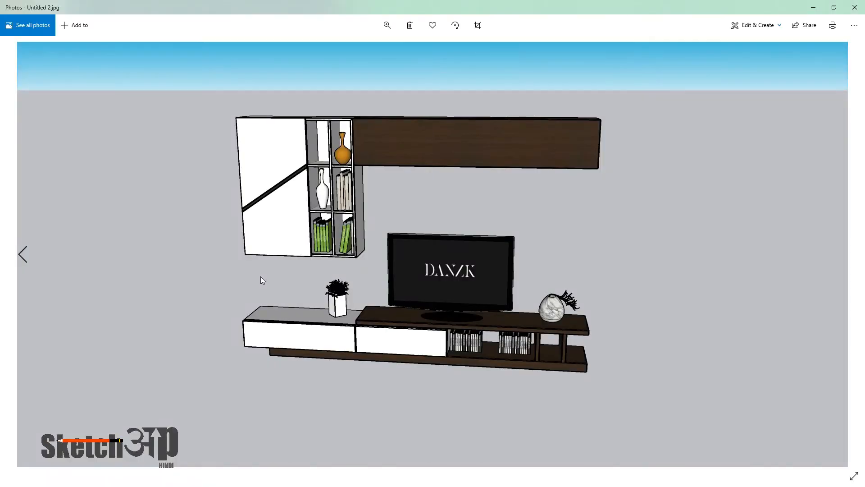
{"action": "key", "text": "Left"}
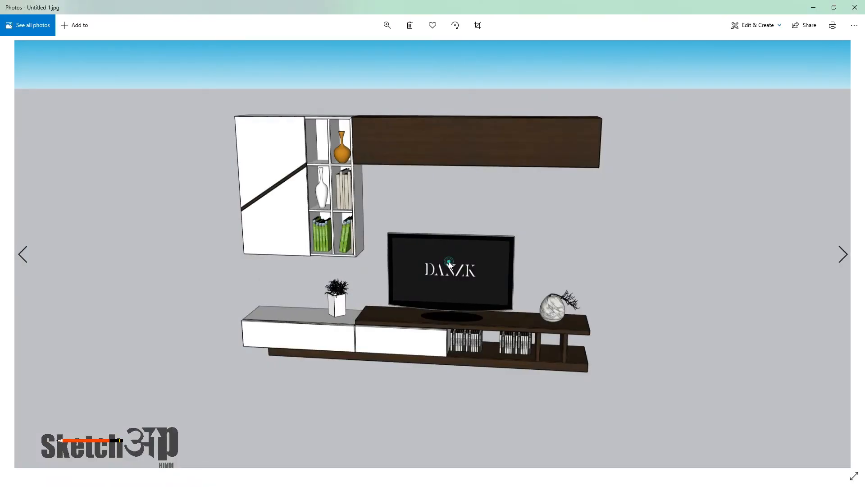
{"action": "left_click", "coordinate": [444, 240]}
{"action": "key", "text": "Right"}
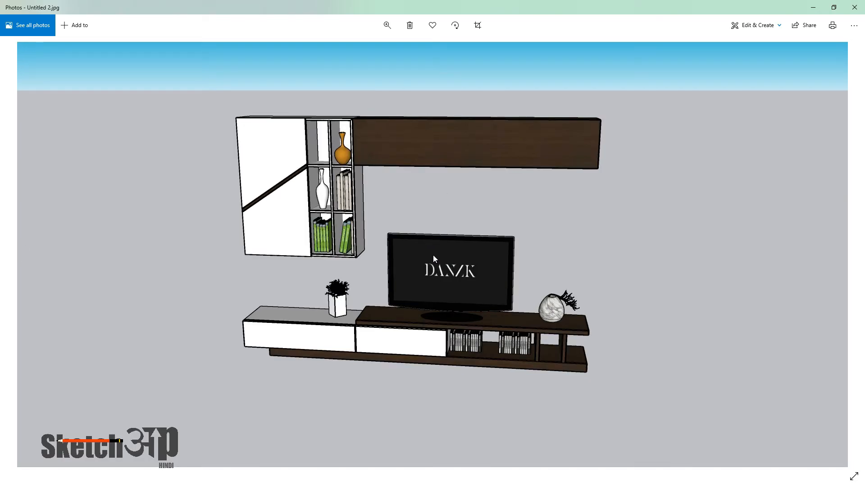
Inspect the TV and shelf compartments of the Untitled 2 image at maximum zoom, and return to the fitted view
{"action": "left_click", "coordinate": [387, 25]}
{"action": "left_click_drag", "start_coordinate": [369, 48], "coordinate": [439, 49]}
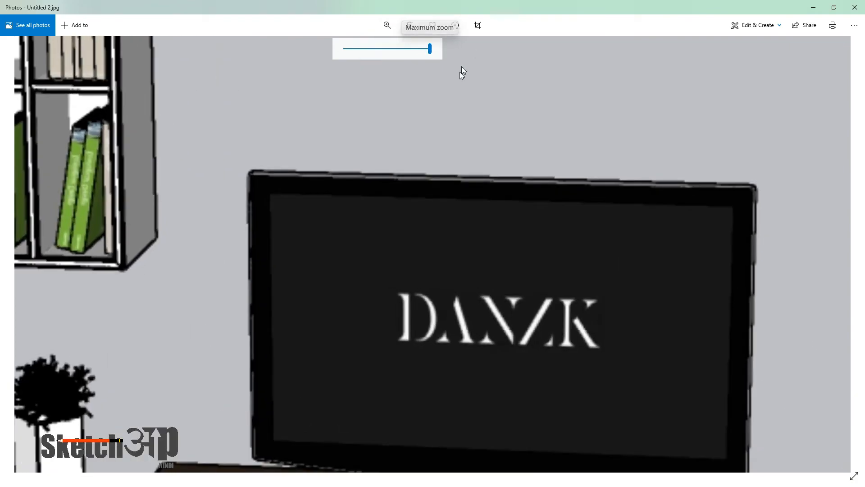
{"action": "left_click_drag", "start_coordinate": [427, 233], "coordinate": [423, 125]}
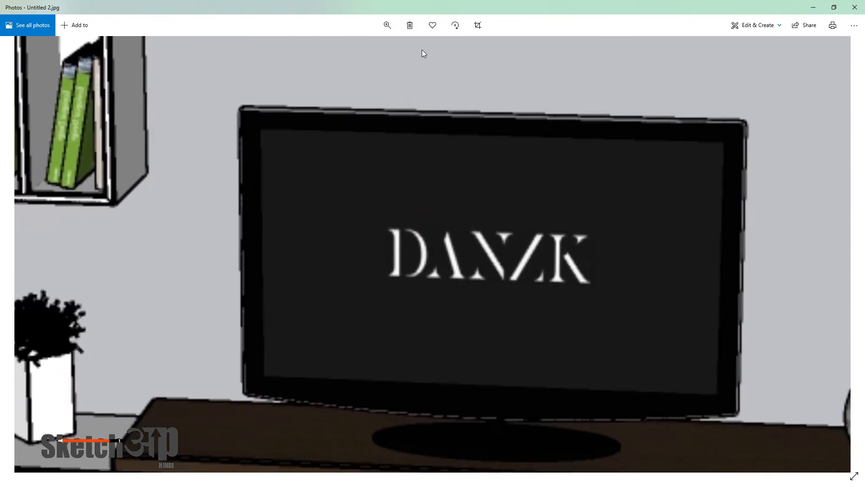
{"action": "left_click_drag", "start_coordinate": [123, 133], "coordinate": [377, 226]}
{"action": "left_click_drag", "start_coordinate": [292, 99], "coordinate": [423, 275]}
{"action": "left_click_drag", "start_coordinate": [446, 131], "coordinate": [369, 244]}
{"action": "double_click", "coordinate": [388, 26]}
{"action": "left_click", "coordinate": [387, 26]}
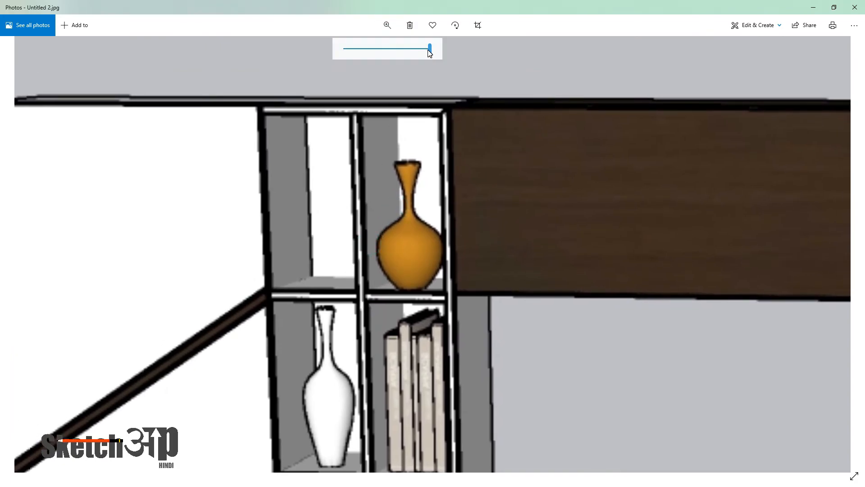
{"action": "left_click_drag", "start_coordinate": [430, 52], "coordinate": [291, 56]}
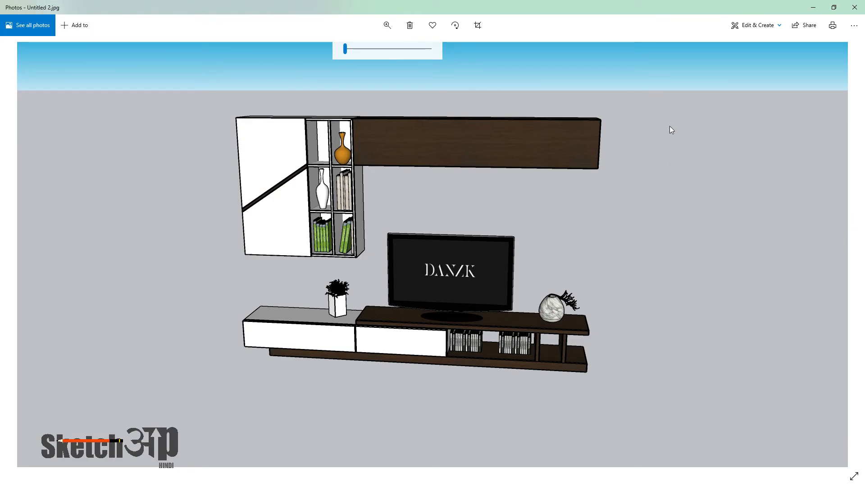
Switch to the Untitled 1 image and examine the TV logo and the green books at maximum zoom
{"action": "left_click", "coordinate": [14, 251]}
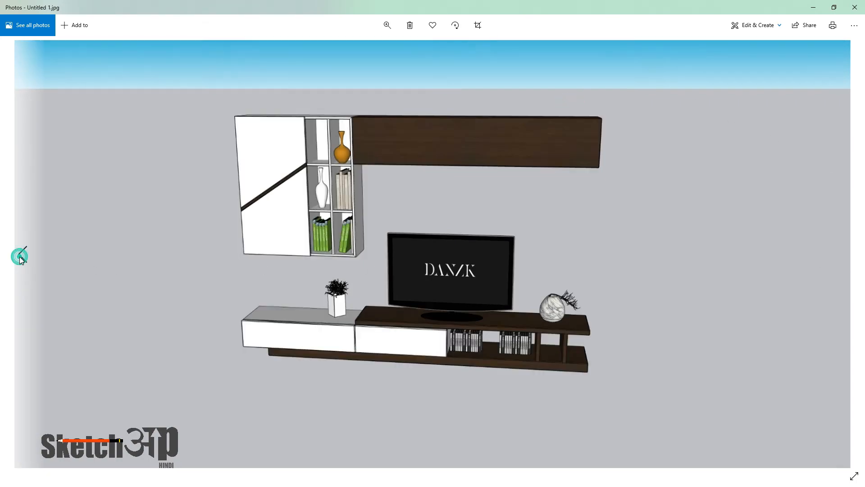
{"action": "left_click", "coordinate": [397, 28]}
{"action": "left_click_drag", "start_coordinate": [344, 48], "coordinate": [460, 51]}
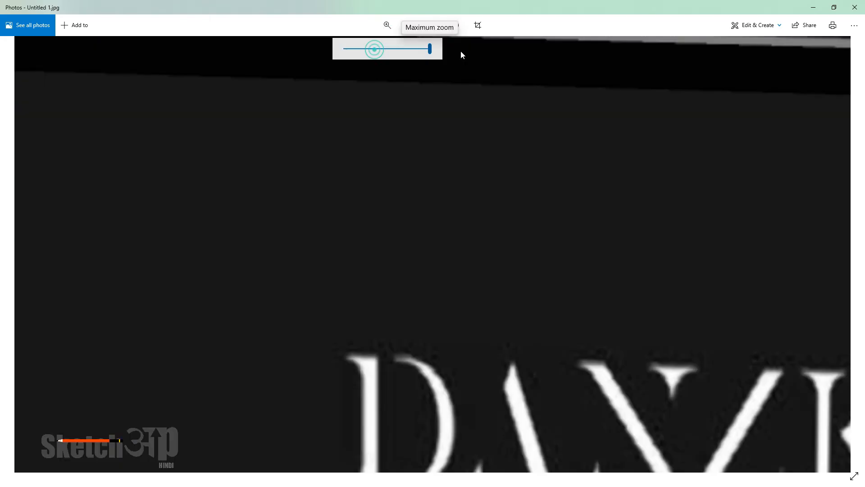
{"action": "left_click_drag", "start_coordinate": [313, 158], "coordinate": [589, 285]}
{"action": "left_click_drag", "start_coordinate": [269, 170], "coordinate": [635, 306]}
{"action": "left_click_drag", "start_coordinate": [381, 206], "coordinate": [592, 163]}
{"action": "left_click_drag", "start_coordinate": [312, 257], "coordinate": [459, 226]}
{"action": "left_click_drag", "start_coordinate": [391, 221], "coordinate": [478, 288]}
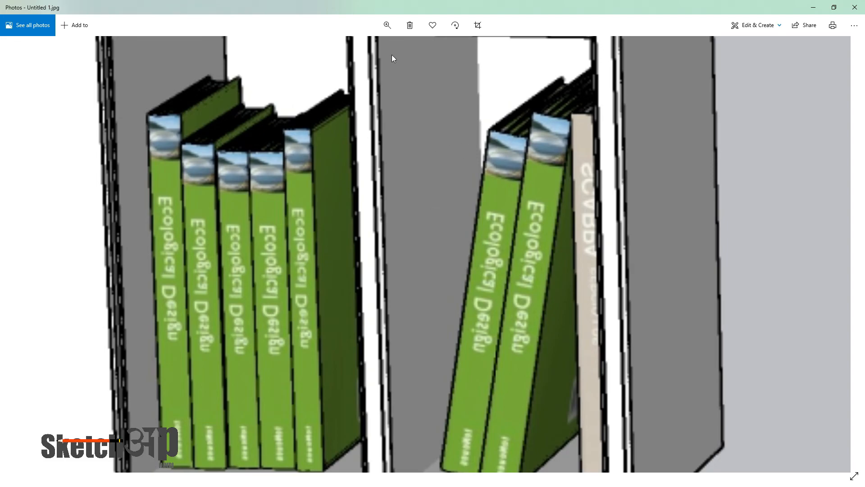
Check the Untitled 1 image at medium zoom and at best fit, and close Photos to return to SketchUp
{"action": "left_click", "coordinate": [387, 25]}
{"action": "left_click_drag", "start_coordinate": [429, 49], "coordinate": [387, 50]}
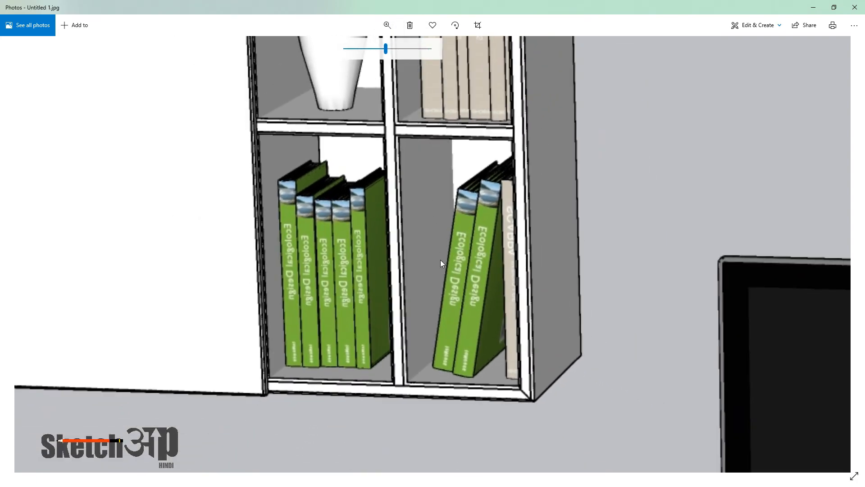
{"action": "double_click", "coordinate": [438, 260]}
{"action": "left_click_drag", "start_coordinate": [333, 208], "coordinate": [518, 316]}
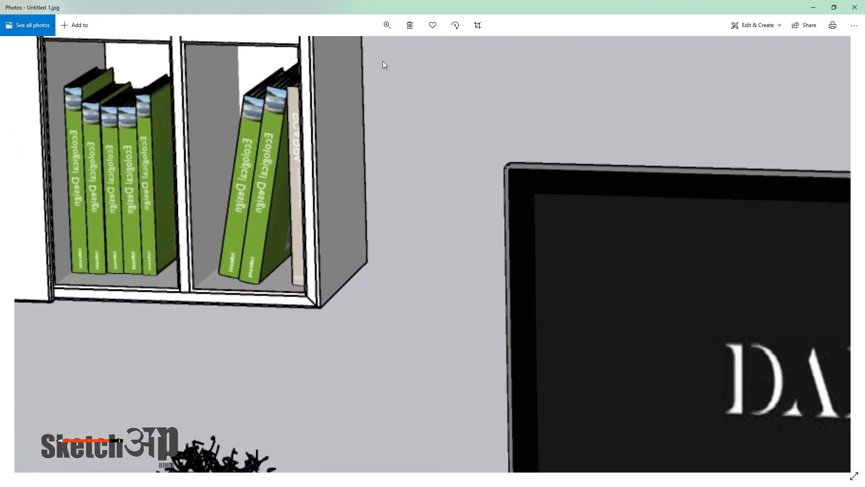
{"action": "left_click", "coordinate": [388, 25]}
{"action": "left_click_drag", "start_coordinate": [387, 49], "coordinate": [316, 53]}
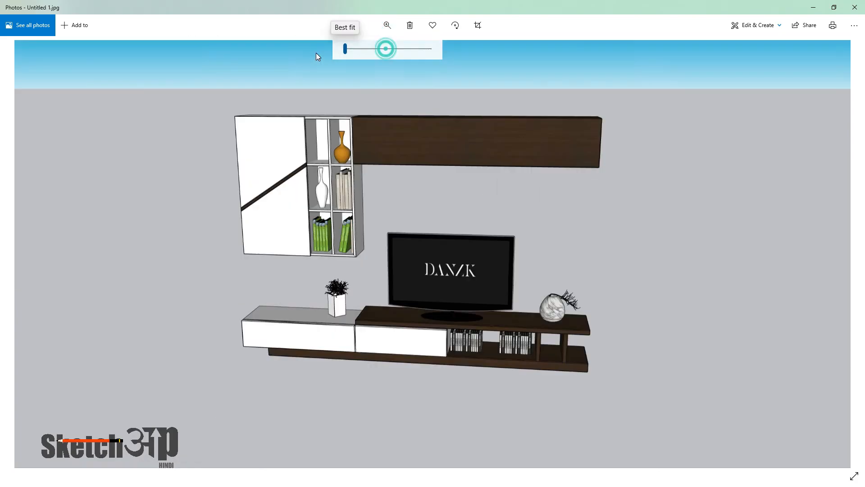
{"action": "left_click", "coordinate": [438, 185]}
{"action": "left_click", "coordinate": [855, 8]}
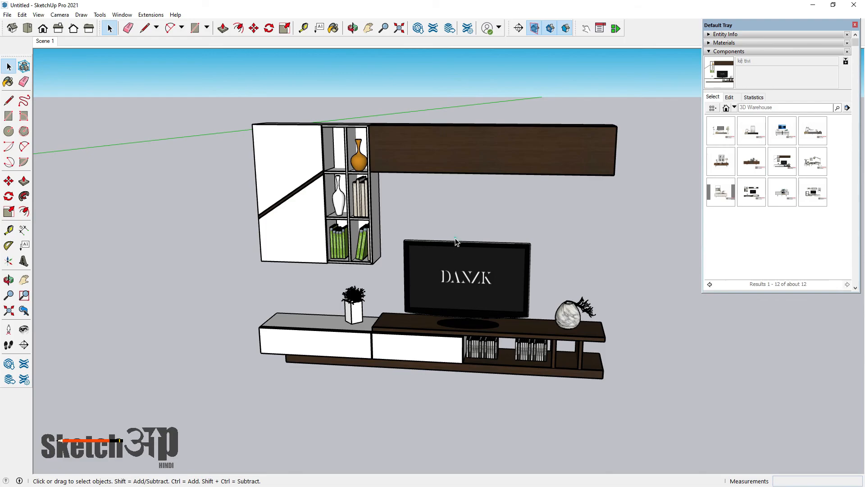
Examine the shelf books of the TV wall unit up close inside its component, and leave the component
{"action": "scroll", "coordinate": [383, 214], "scroll_direction": "up", "scroll_amount": 5}
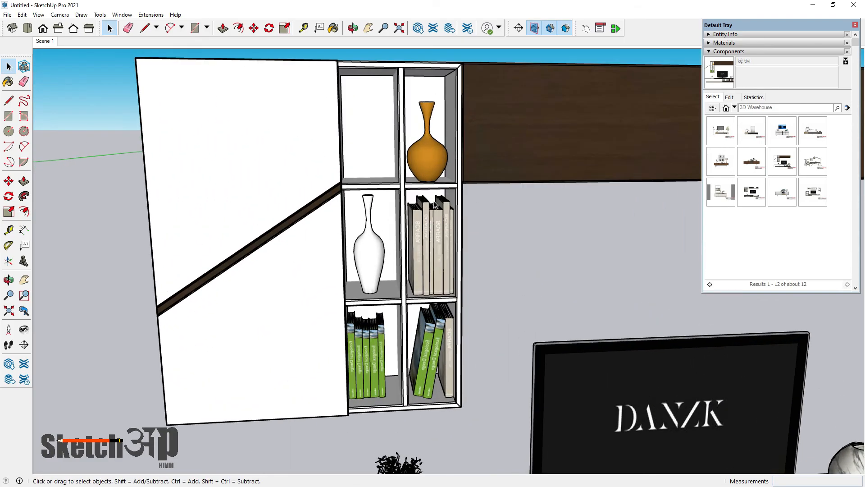
{"action": "scroll", "coordinate": [432, 229], "scroll_direction": "down", "scroll_amount": 3}
{"action": "double_click", "coordinate": [428, 232]}
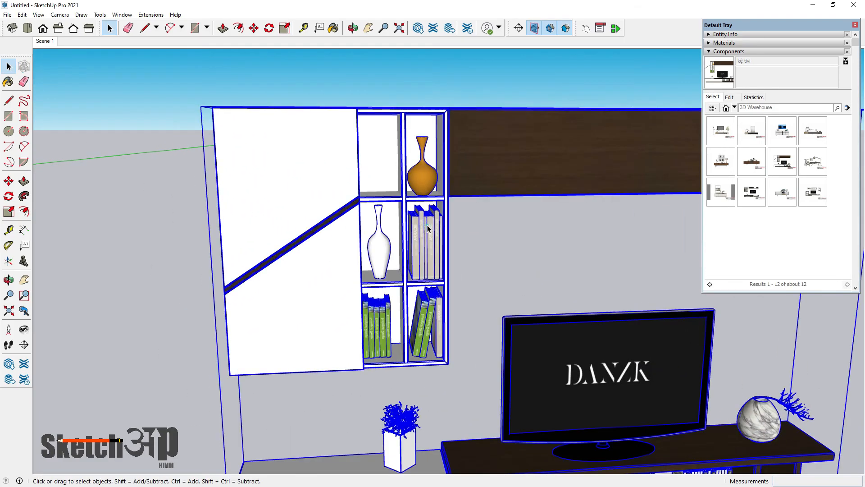
{"action": "double_click", "coordinate": [429, 233]}
{"action": "double_click", "coordinate": [428, 239]}
{"action": "scroll", "coordinate": [427, 247], "scroll_direction": "down", "scroll_amount": 3}
{"action": "left_click", "coordinate": [243, 216]}
Look over the whole model from the TV wall unit and car to the beds, door and rugs, with nothing left selected
{"action": "scroll", "coordinate": [398, 347], "scroll_direction": "down", "scroll_amount": 5}
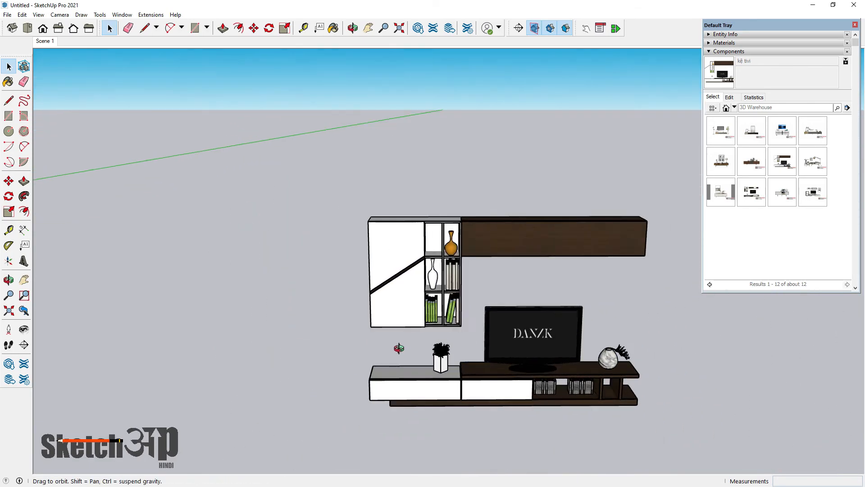
{"action": "middle_click_drag", "start_coordinate": [516, 362], "coordinate": [453, 323]}
{"action": "left_click", "coordinate": [397, 296]}
{"action": "scroll", "coordinate": [474, 294], "scroll_direction": "down", "scroll_amount": 3}
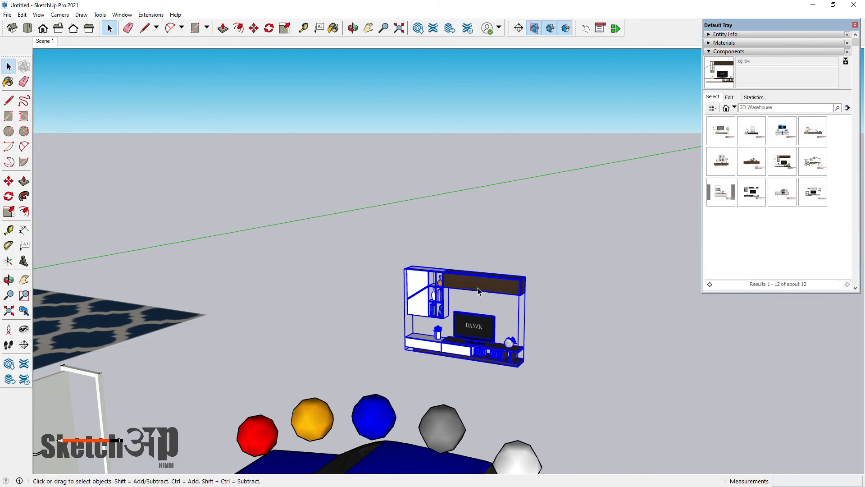
{"action": "scroll", "coordinate": [508, 309], "scroll_direction": "down", "scroll_amount": 2}
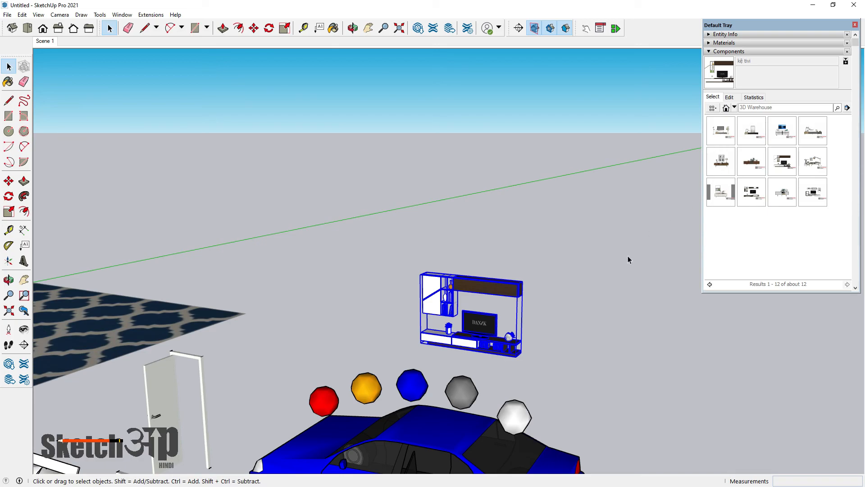
{"action": "scroll", "coordinate": [578, 297], "scroll_direction": "down", "scroll_amount": 4}
{"action": "scroll", "coordinate": [507, 317], "scroll_direction": "down", "scroll_amount": 3}
{"action": "mouse_move", "coordinate": [406, 361]}
{"action": "middle_mouse_down"}
{"action": "mouse_move", "coordinate": [313, 421]}
{"action": "mouse_move", "coordinate": [289, 388]}
{"action": "mouse_move", "coordinate": [406, 322]}
{"action": "middle_mouse_up"}
{"action": "scroll", "coordinate": [307, 369], "scroll_direction": "up", "scroll_amount": 2}
{"action": "scroll", "coordinate": [358, 272], "scroll_direction": "up", "scroll_amount": 3}
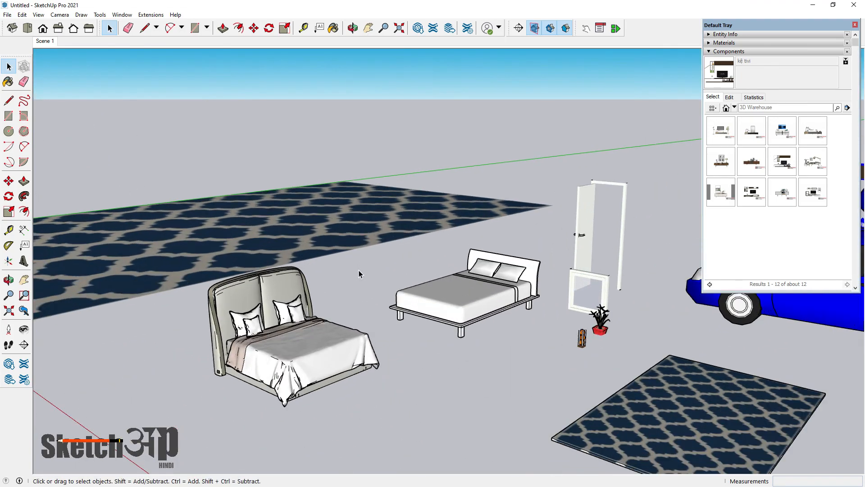
{"action": "left_click", "coordinate": [461, 368]}
{"action": "left_click", "coordinate": [463, 367]}
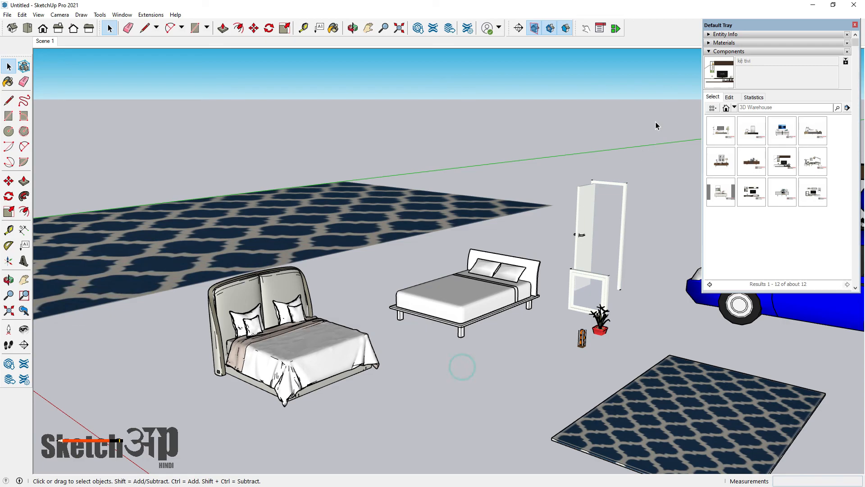